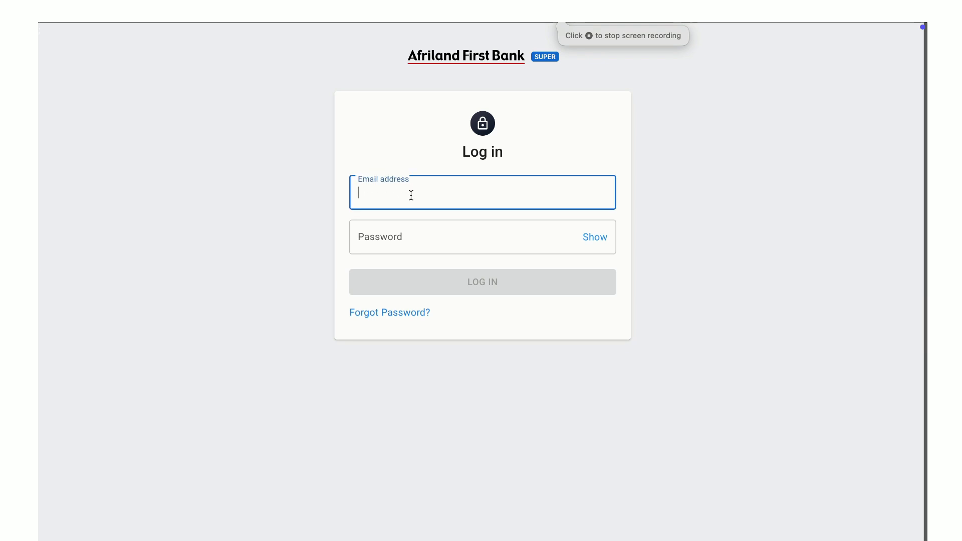
# Step: Fill in the super administrator's email and password and log in to the Afriland First Bank back office
pyautogui.click(709, 41)
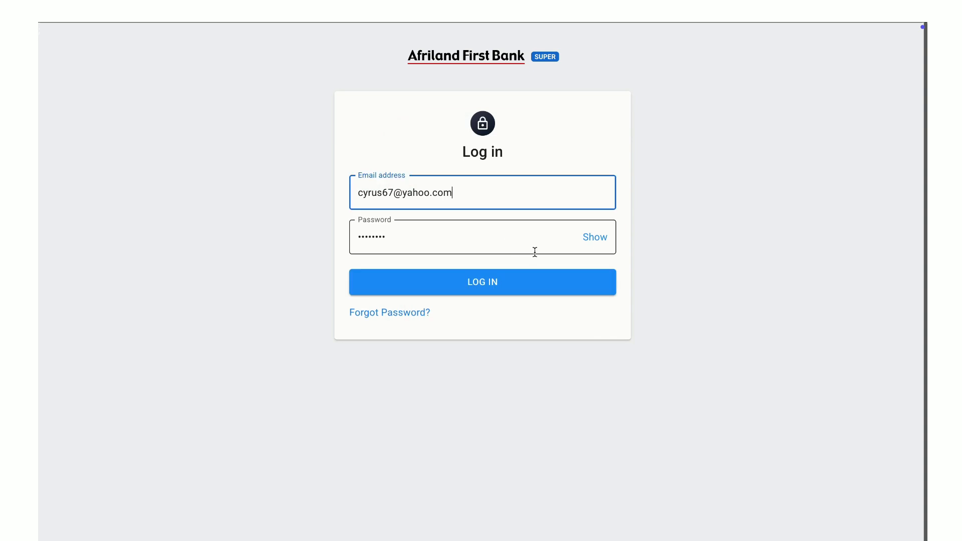
pyautogui.click(528, 282)
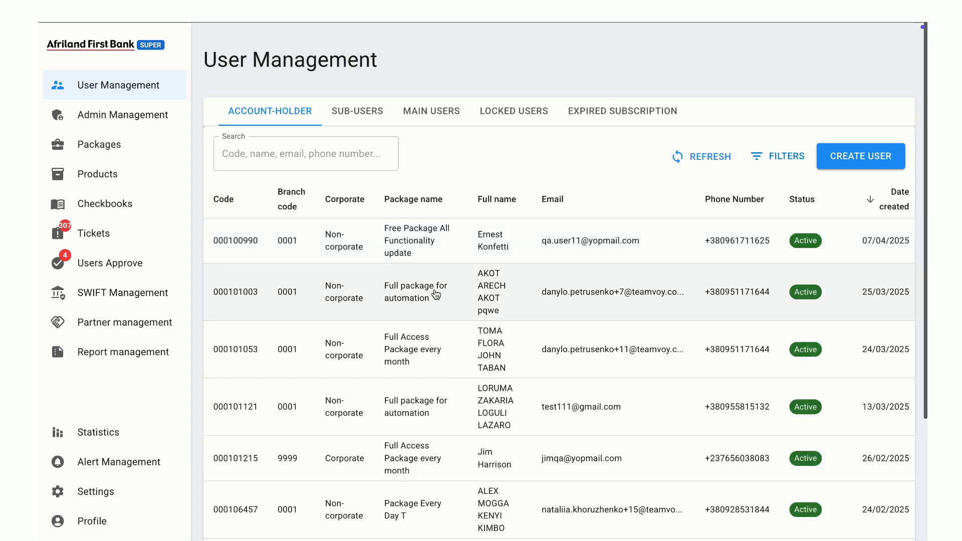
# Step: Start creating a new account-holder user and load the customer's data by entering their CBS code
pyautogui.click(871, 169)
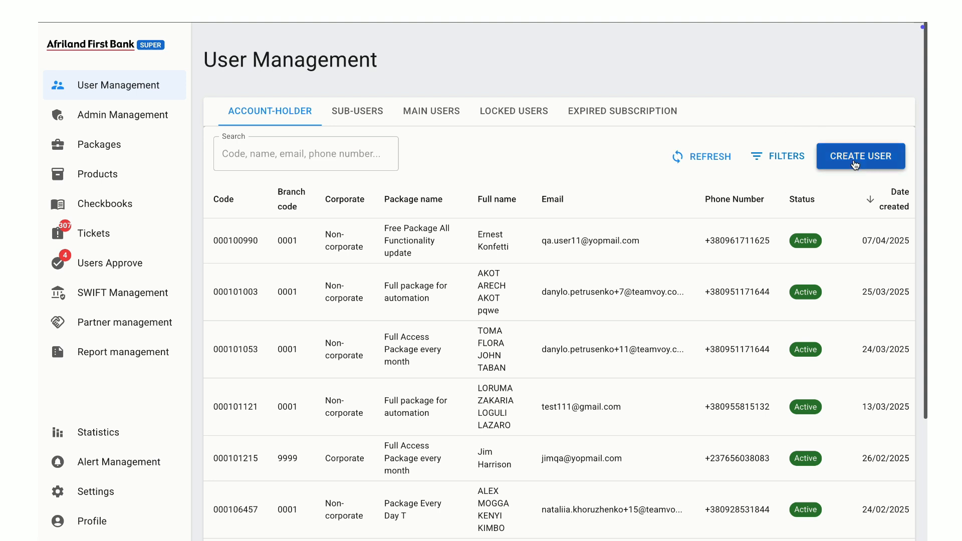
pyautogui.click(289, 137)
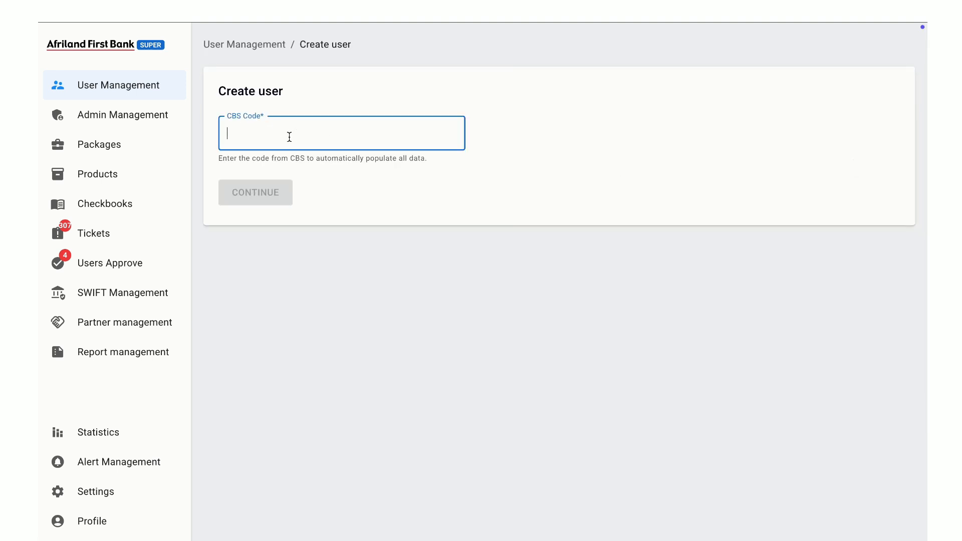
pyautogui.press('Return')
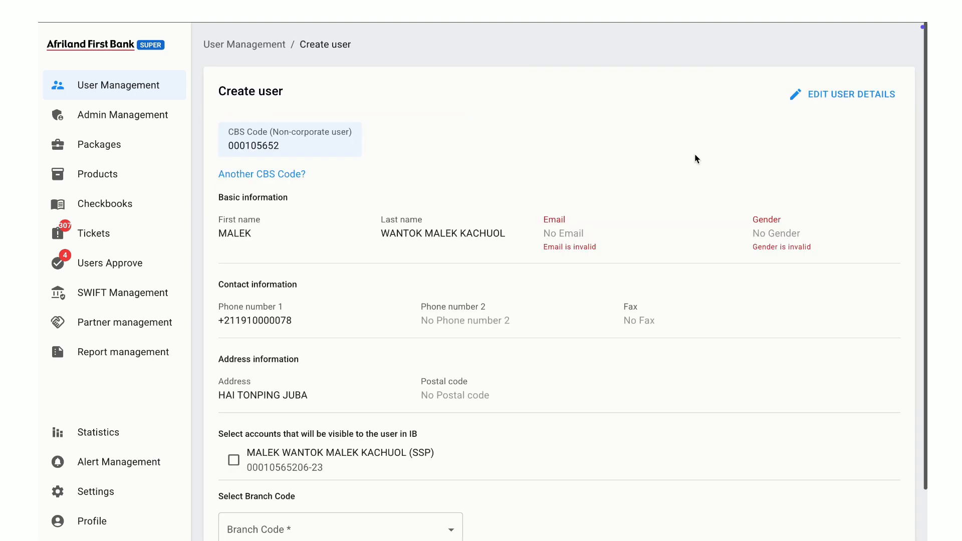
# Step: Complete the user's details with the customer's email, gender MALE and the customer's phone number, and save the changes
pyautogui.click(835, 98)
pyautogui.click(316, 249)
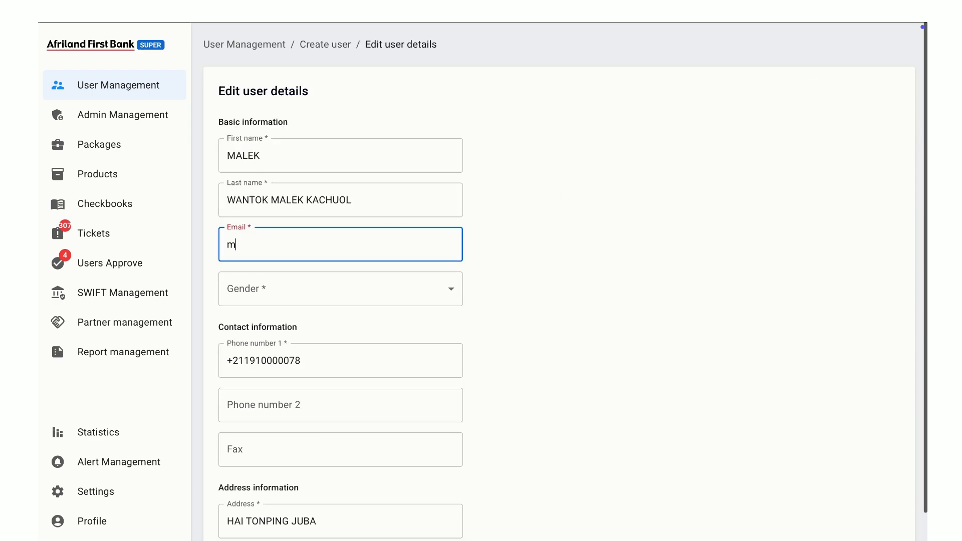
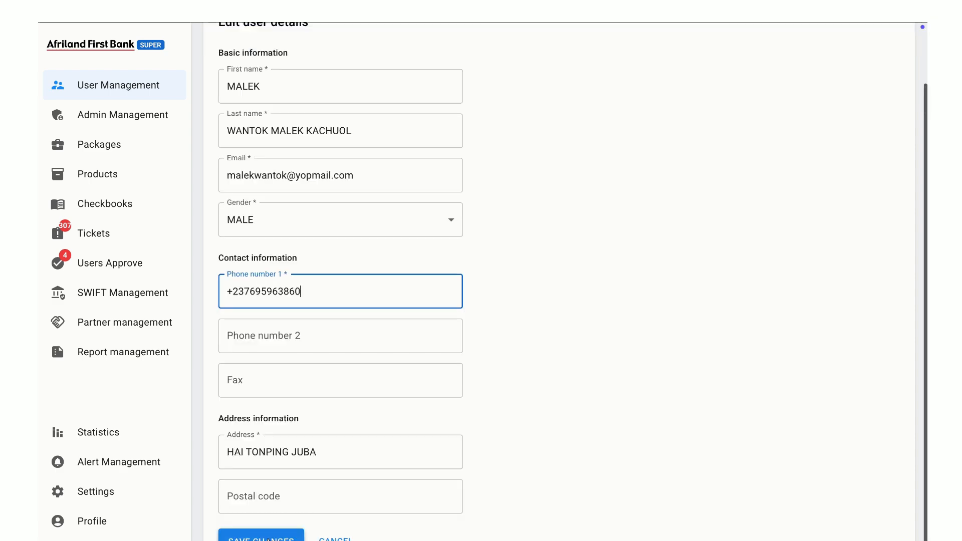
pyautogui.click(271, 536)
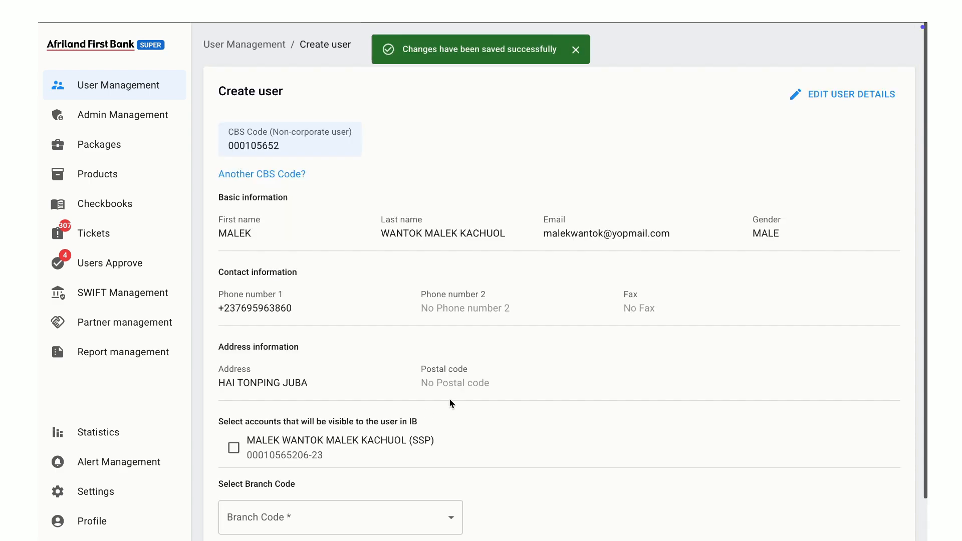
# Step: Make the customer's SSP account visible to the user in IB
pyautogui.scroll(-2, 522, 381)
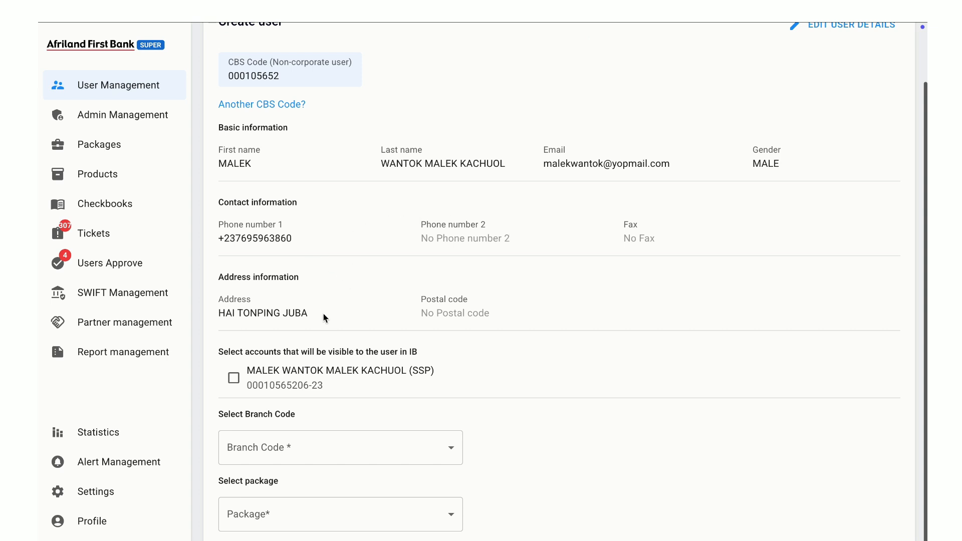
pyautogui.click(234, 379)
pyautogui.scroll(-1, 399, 370)
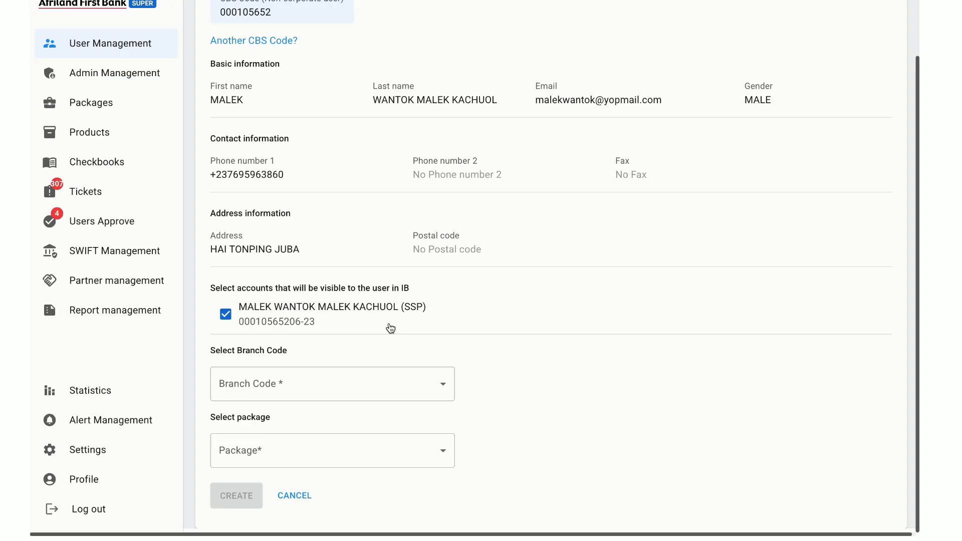
# Step: Create the user with branch code 0001 - HAI CINEMA and the package Full package for automation
pyautogui.click(345, 395)
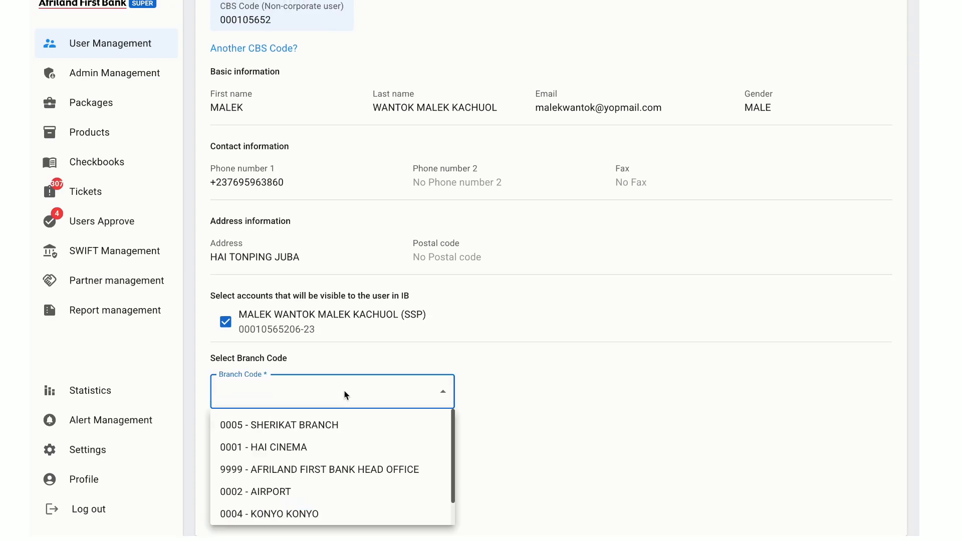
pyautogui.click(324, 447)
pyautogui.click(392, 448)
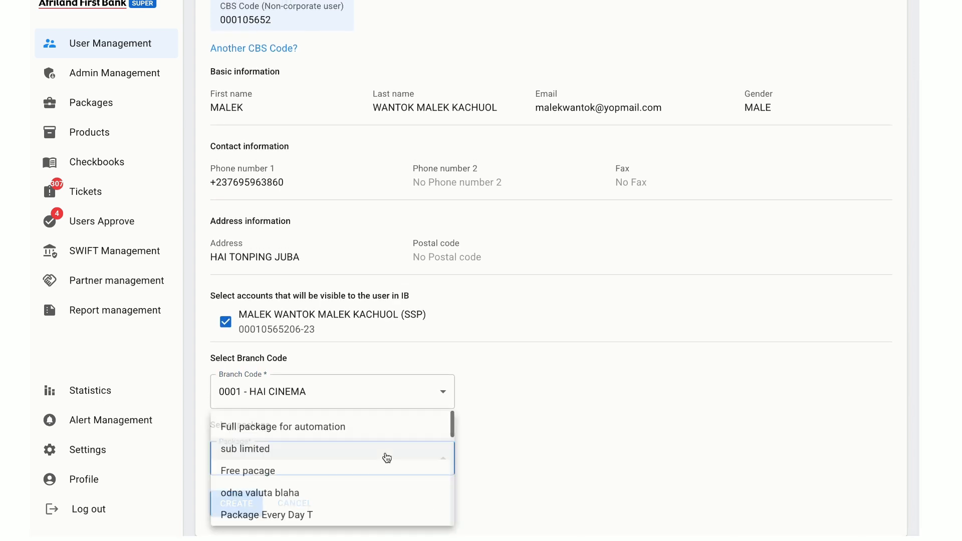
pyautogui.click(320, 434)
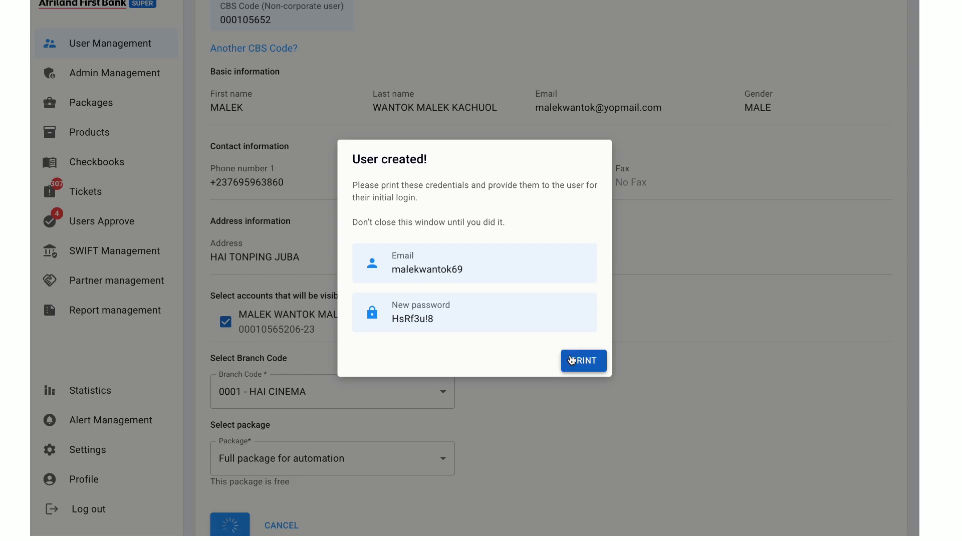
# Step: Print the new user's login credentials, return from the credentials document and finish the user creation
pyautogui.click(584, 361)
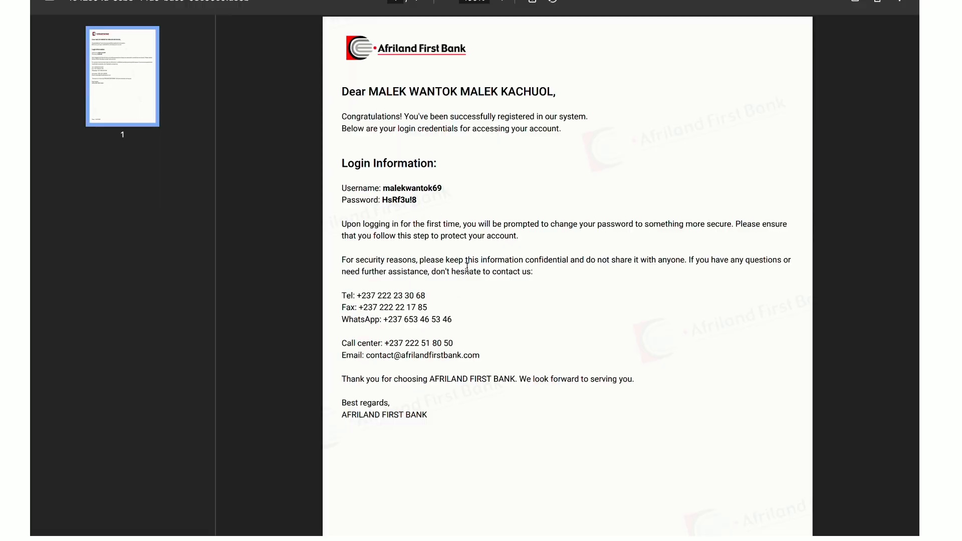
pyautogui.click(736, 11)
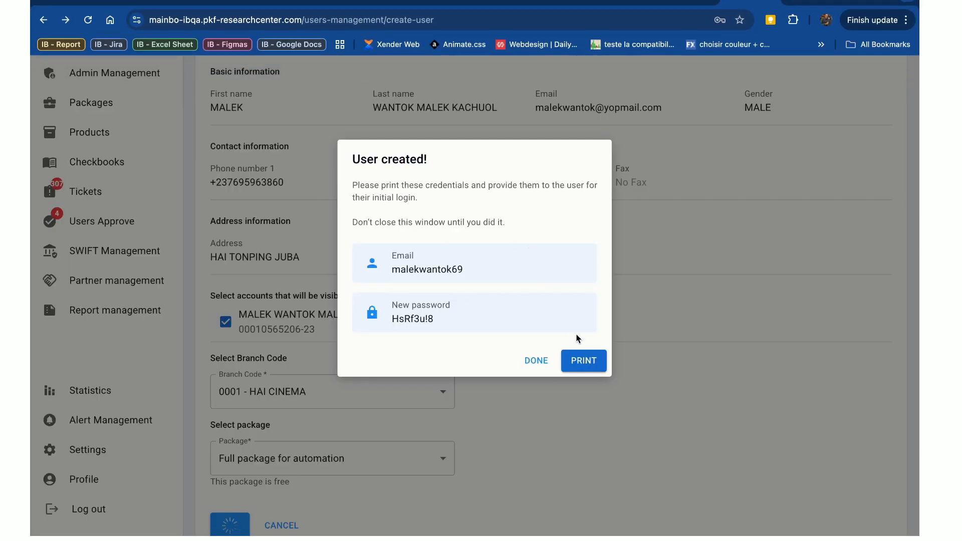
pyautogui.click(536, 362)
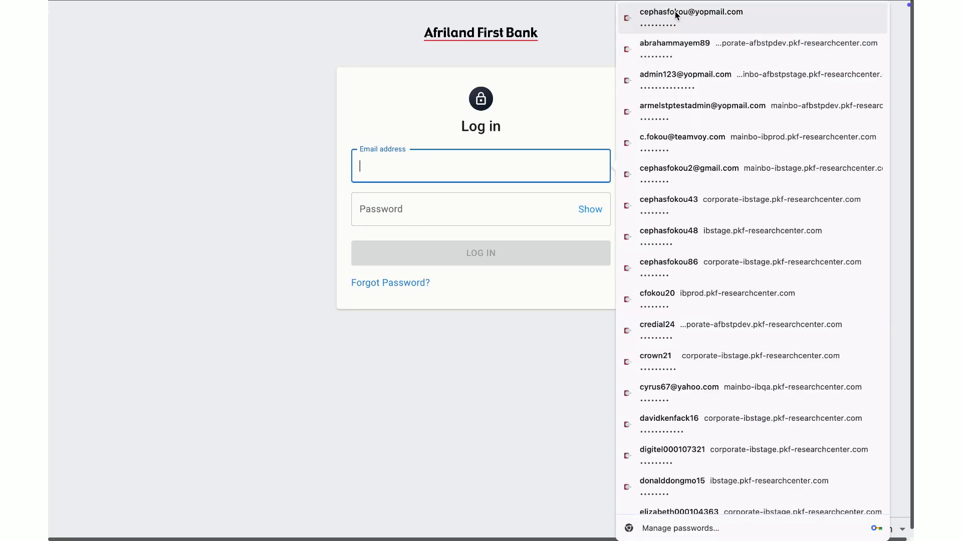
# Step: Log in to the back office as a second administrator with that administrator's email and password
pyautogui.click(676, 15)
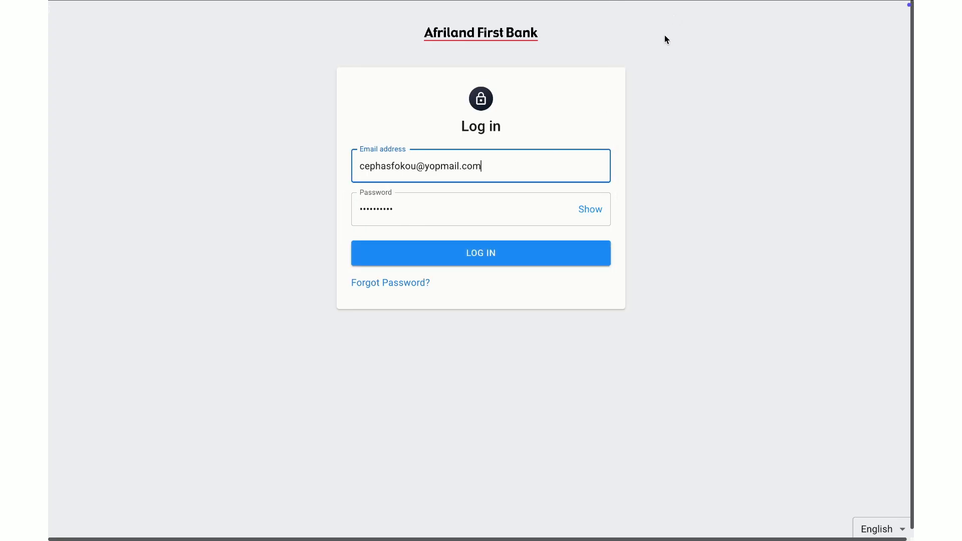
pyautogui.click(517, 251)
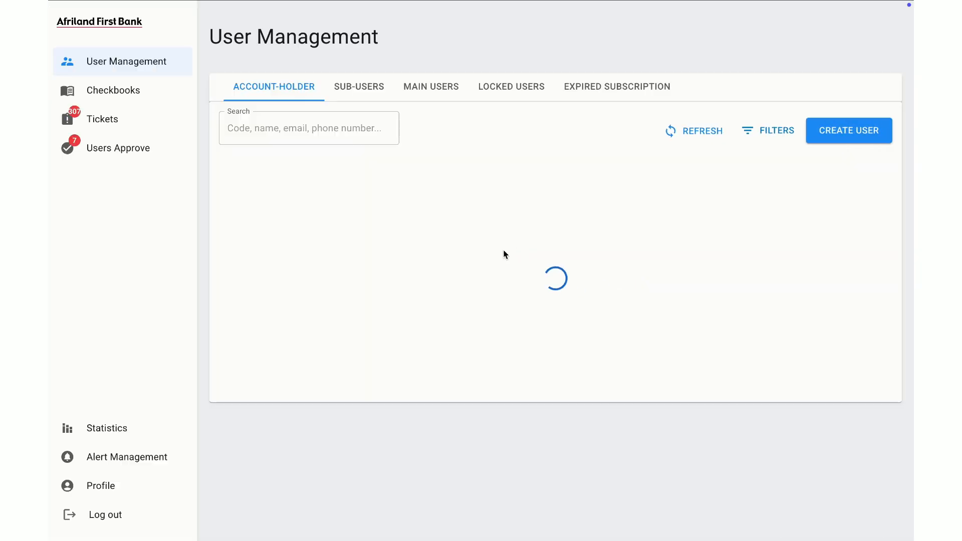
# Step: Open the new customer's request among the users waiting for approval, review its details and approve the subscription
pyautogui.click(121, 153)
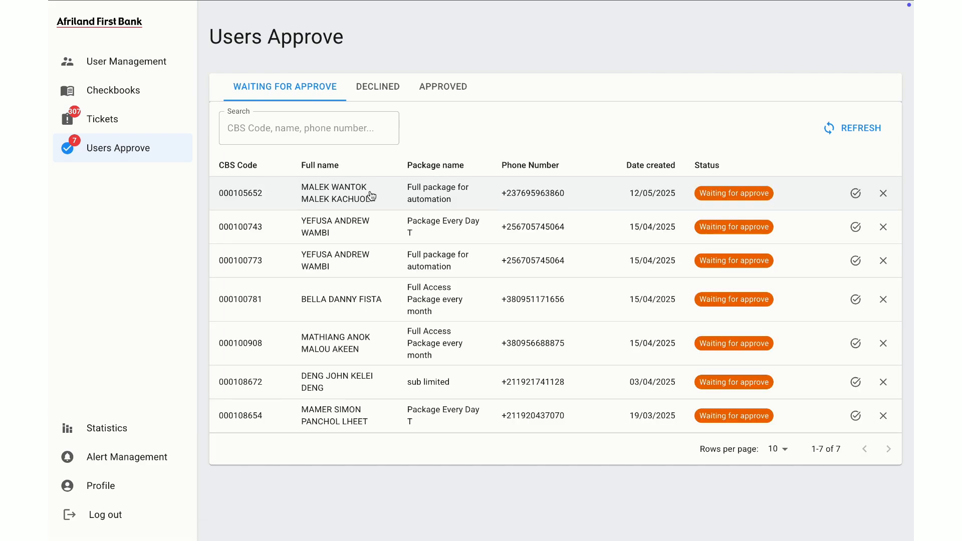
pyautogui.click(523, 195)
pyautogui.scroll(-3, 507, 344)
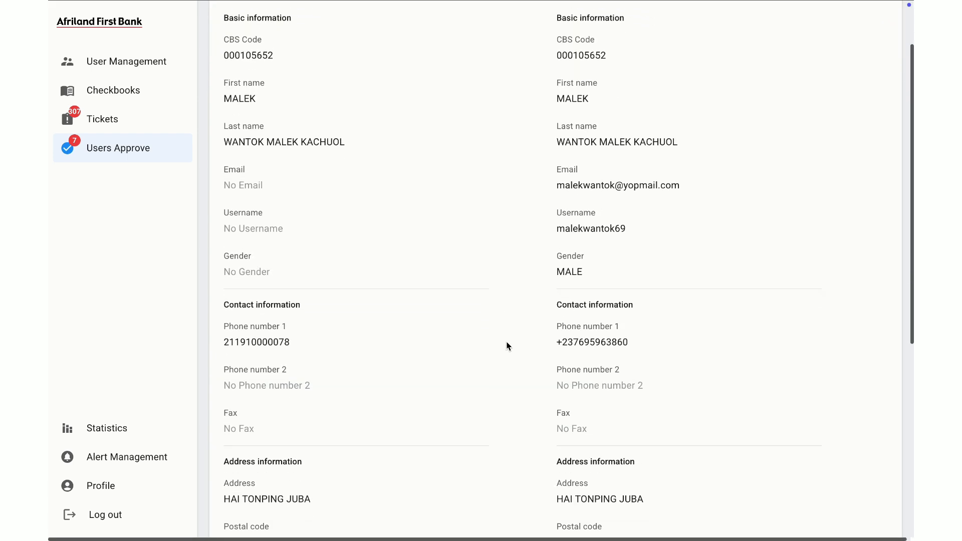
pyautogui.scroll(-5, 507, 345)
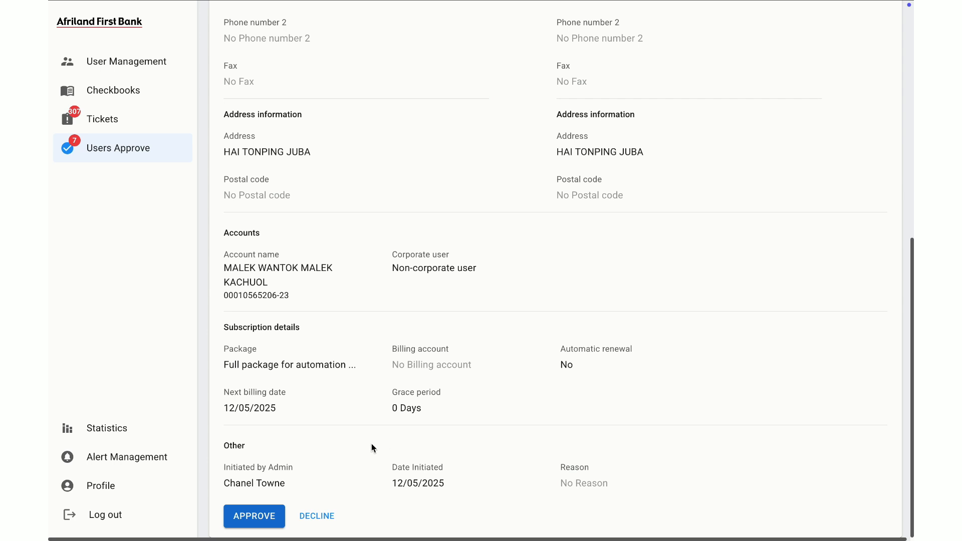
pyautogui.click(260, 522)
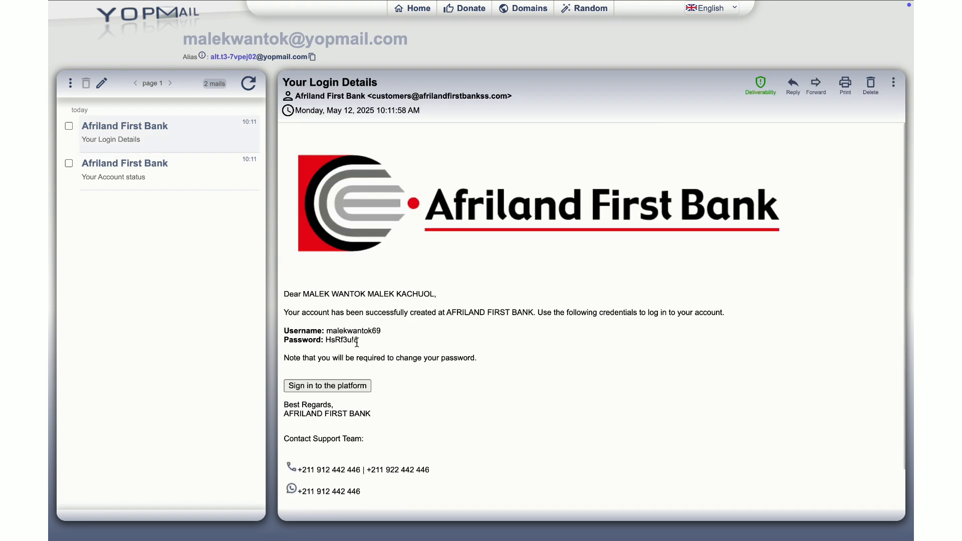
# Step: Go to the customer sign-in platform from the YOPmail login details message and save English as the preferred language
pyautogui.click(332, 387)
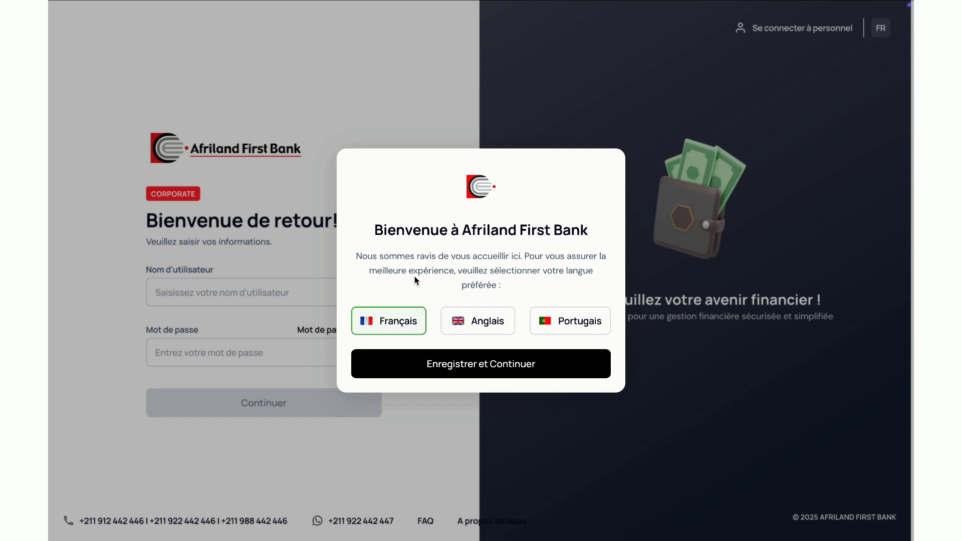
pyautogui.click(482, 322)
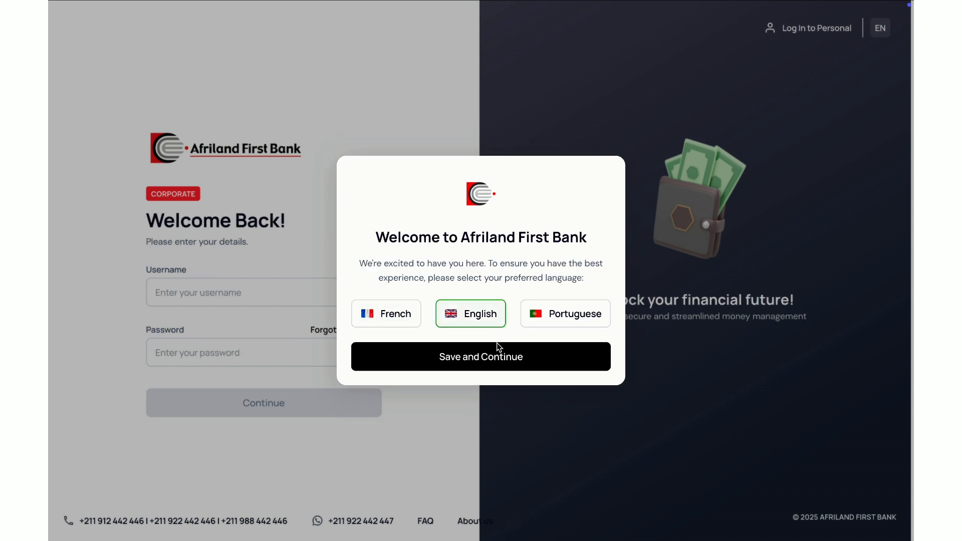
pyautogui.click(482, 362)
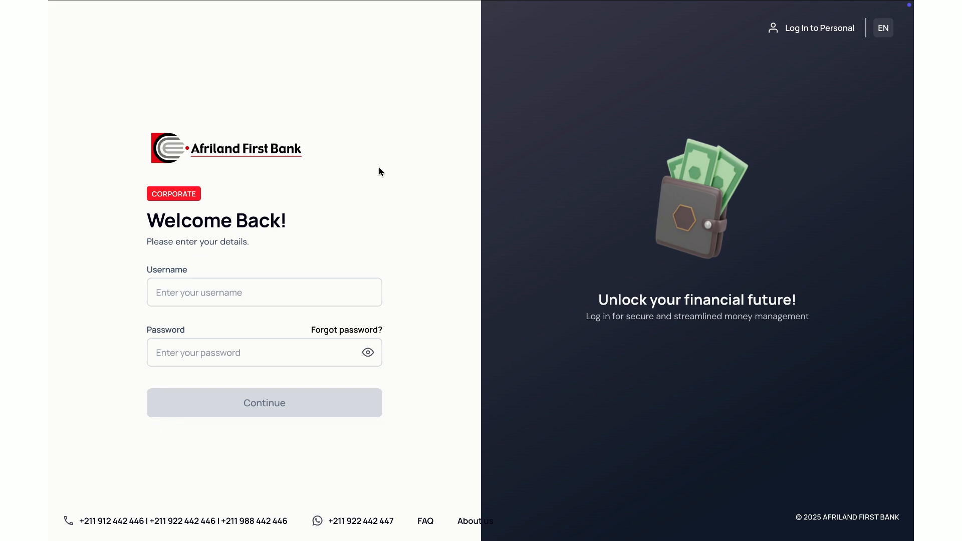
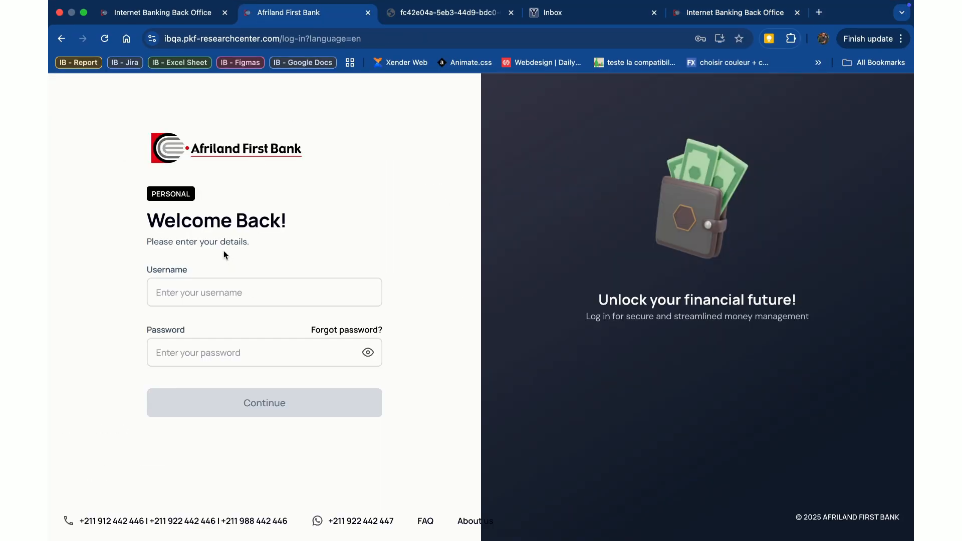
# Step: Fill in the new user's username on the sign-in form and select the temporary password in the login credentials document
pyautogui.press('super+v')
pyautogui.click(490, 26)
pyautogui.moveTo(429, 215); pyautogui.dragTo(395, 215)
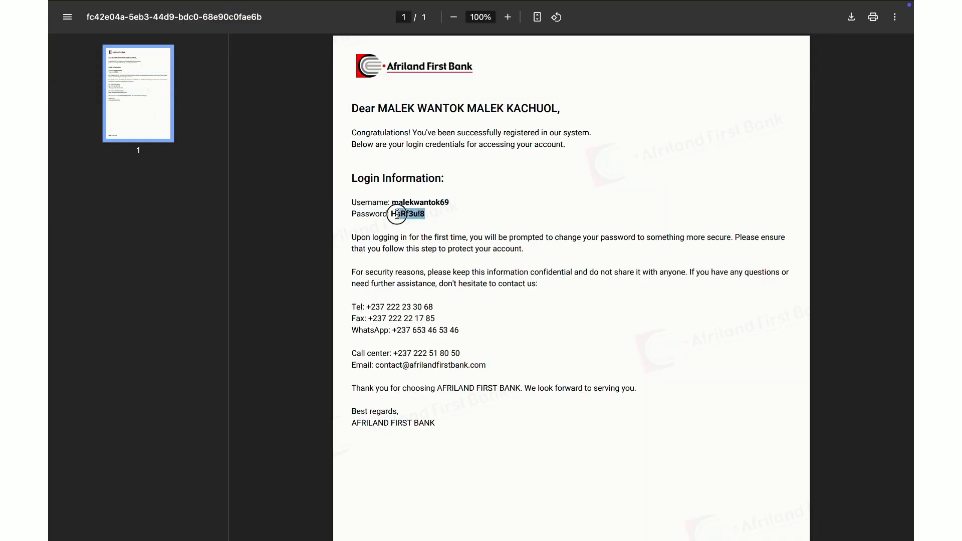
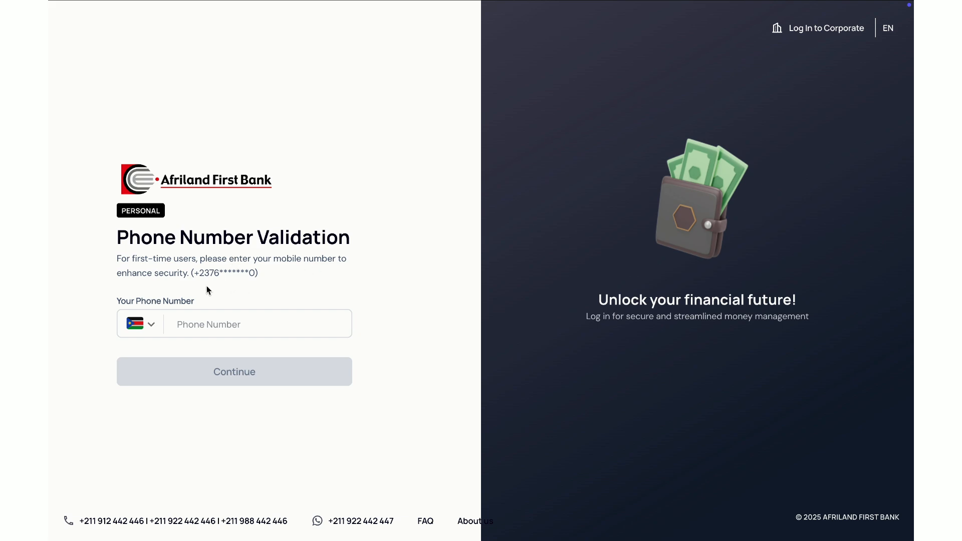
# Step: Enter the customer's mobile number with the Cameroon country code (+237) and submit it for phone number validation
pyautogui.click(206, 327)
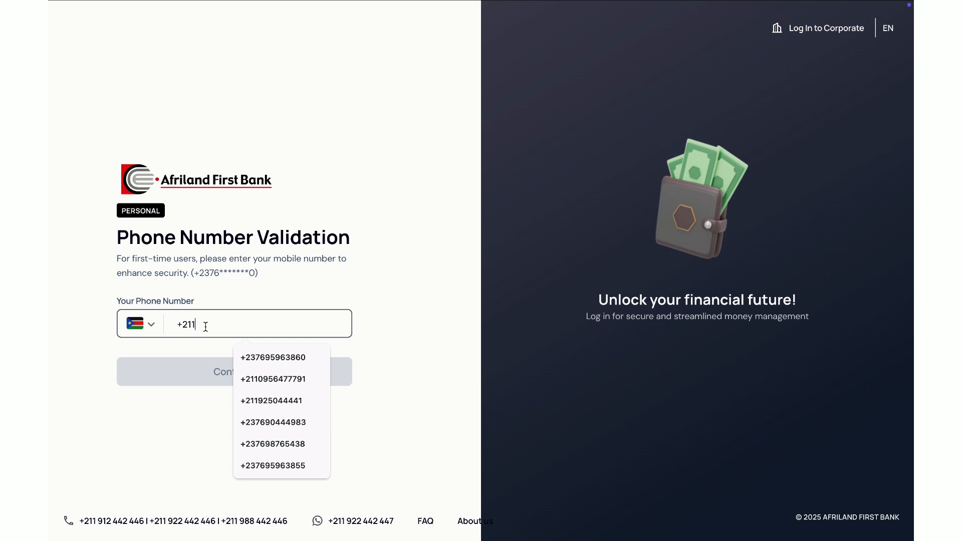
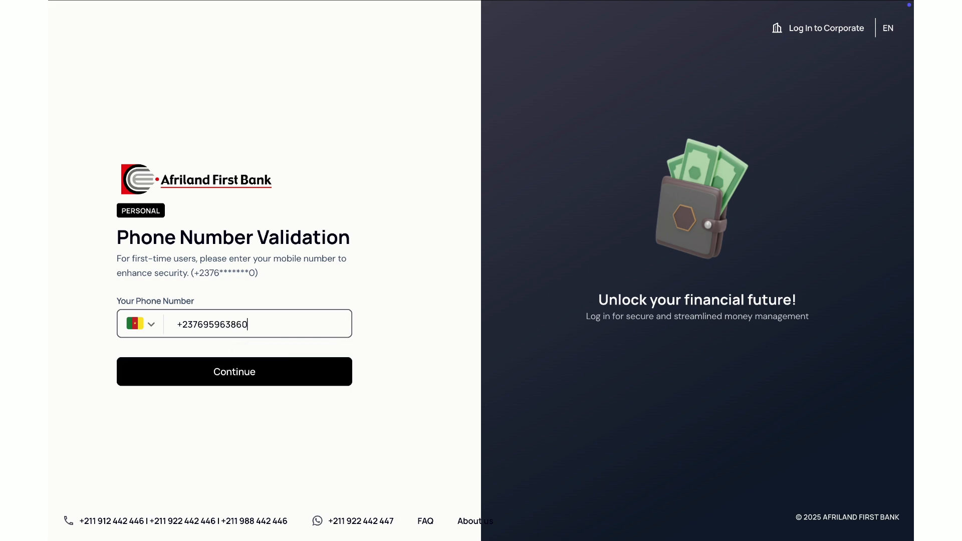
pyautogui.click(229, 375)
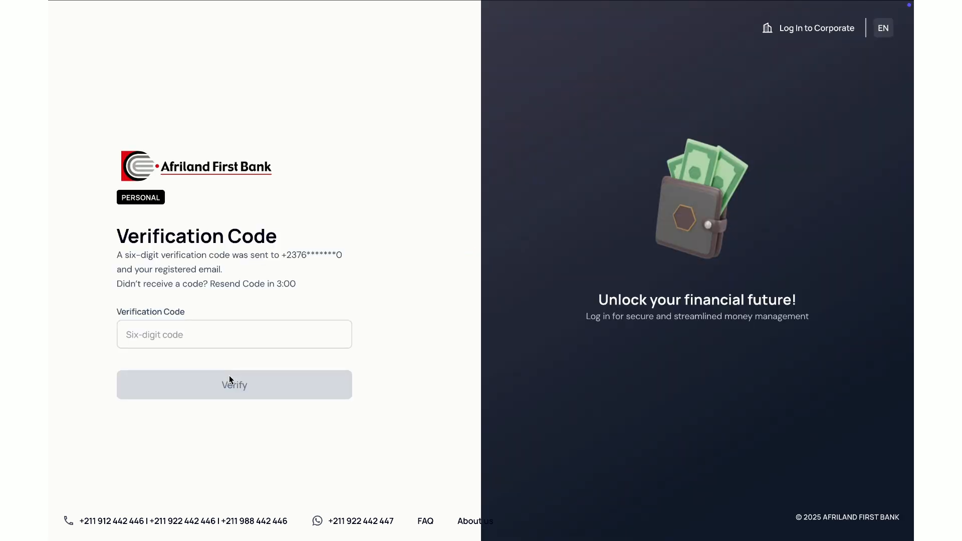
# Step: Enter the six-digit verification code for the phone number and verify it
pyautogui.click(191, 334)
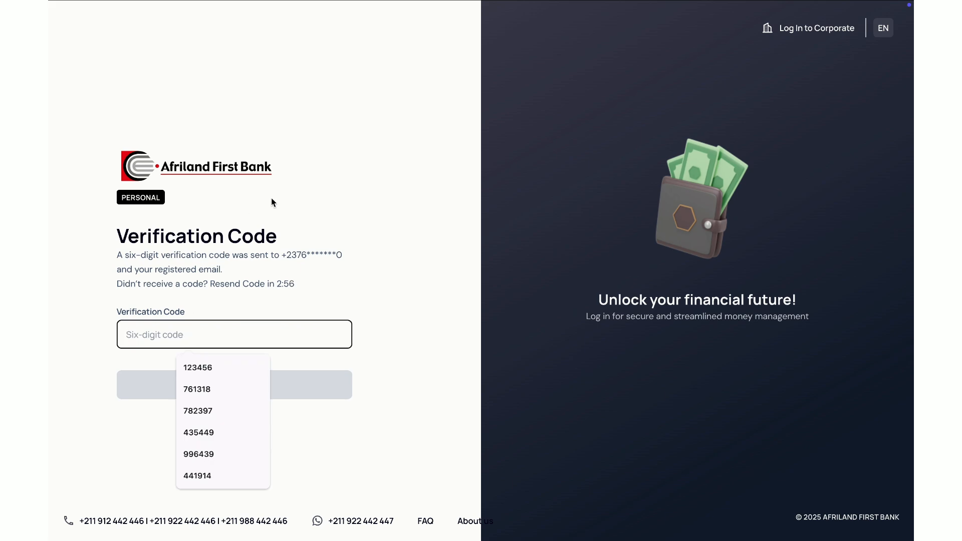
pyautogui.write('1')
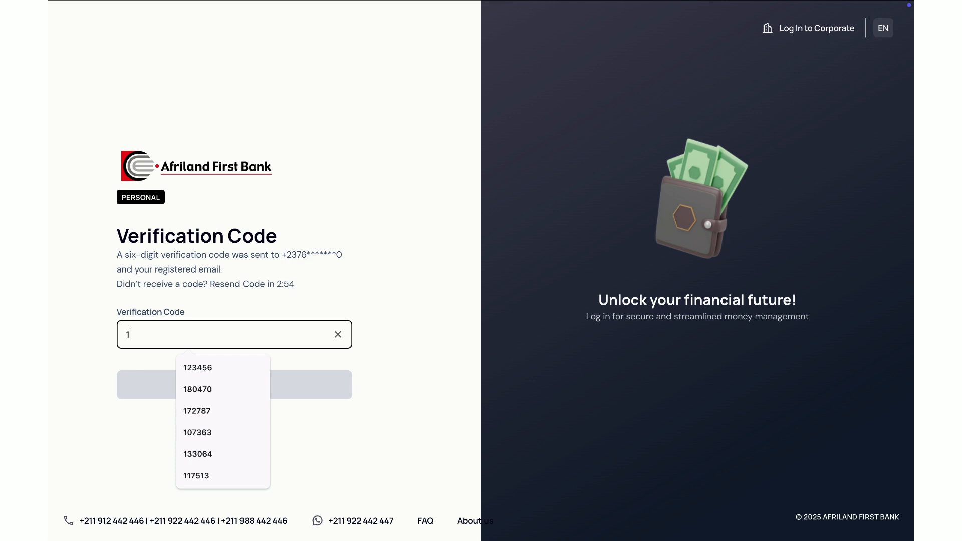
pyautogui.write('23456')
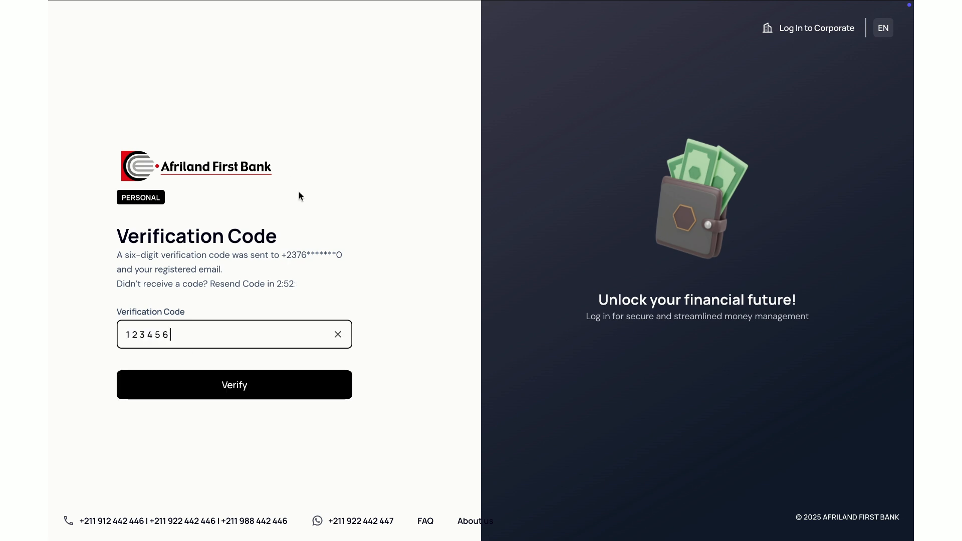
pyautogui.click(258, 396)
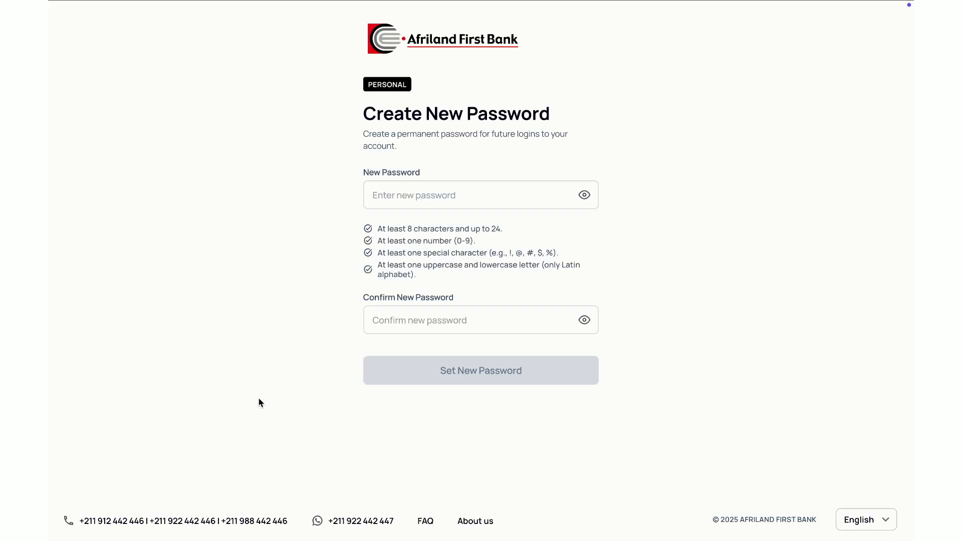
# Step: Enter a new permanent password that meets the listed rules in the New Password field
pyautogui.click(391, 209)
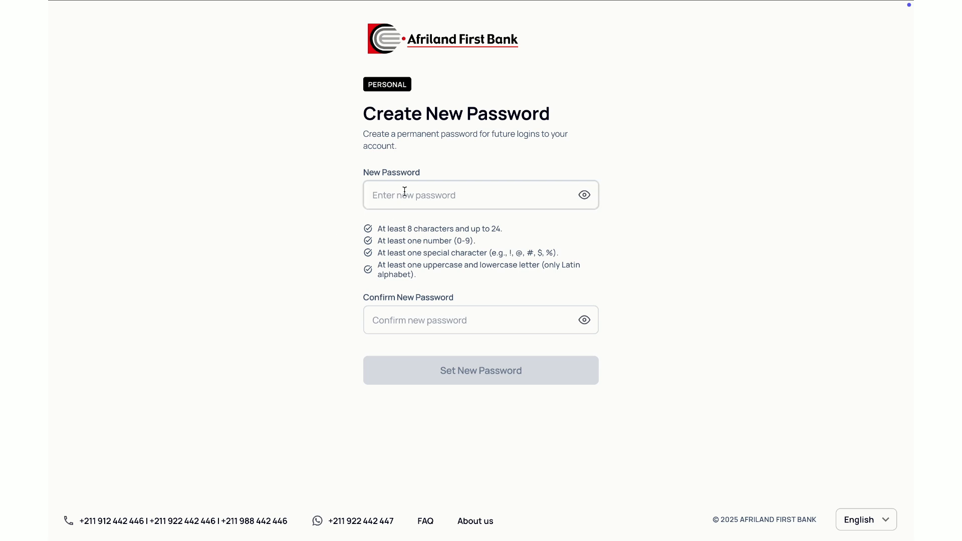
pyautogui.click(398, 198)
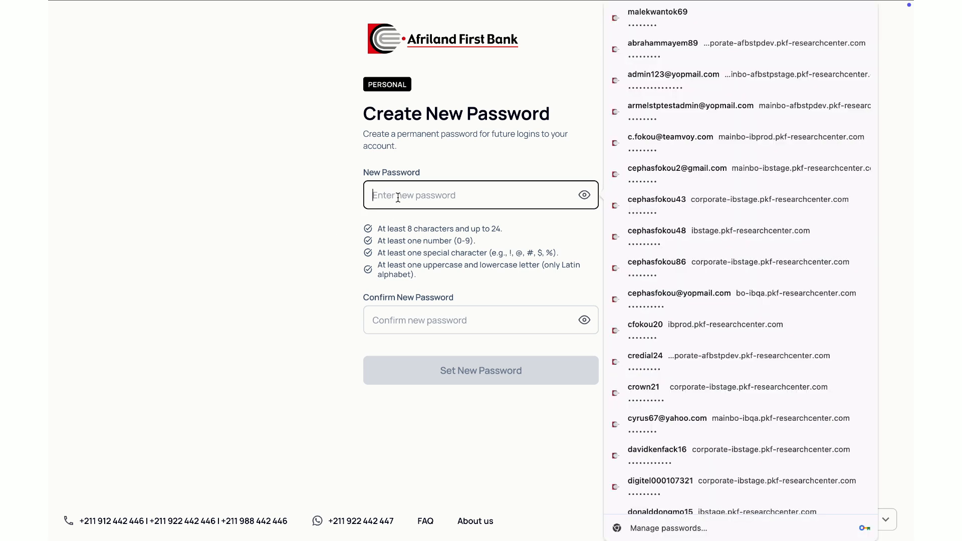
pyautogui.write('Pas')
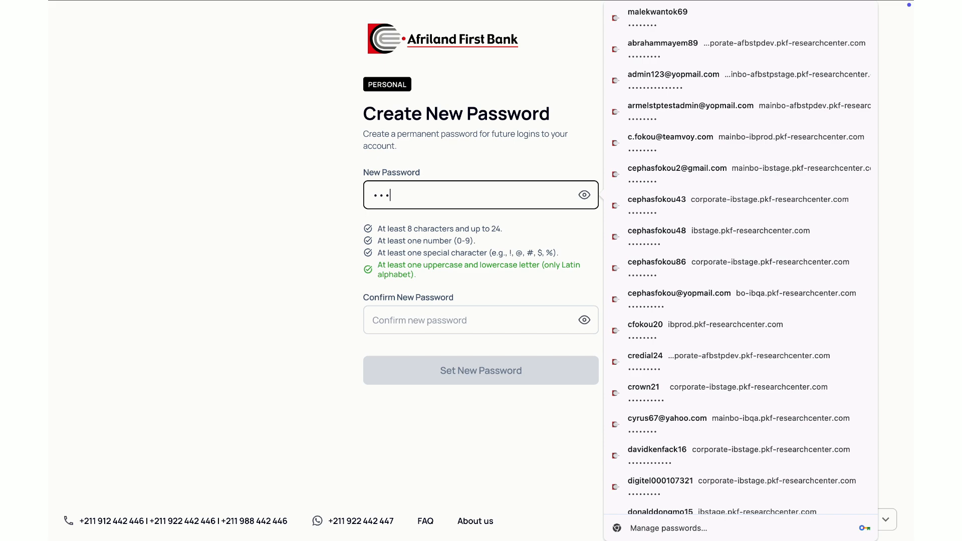
pyautogui.write('s@134')
# Step: Repeat the new password in the confirmation field, compare both entries in plain text, and set the new password
pyautogui.click(405, 326)
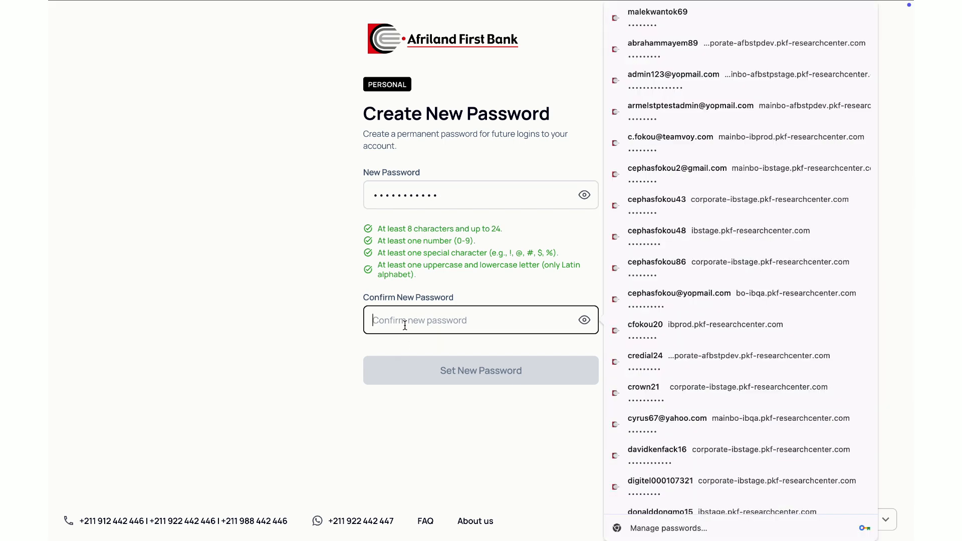
pyautogui.write('T')
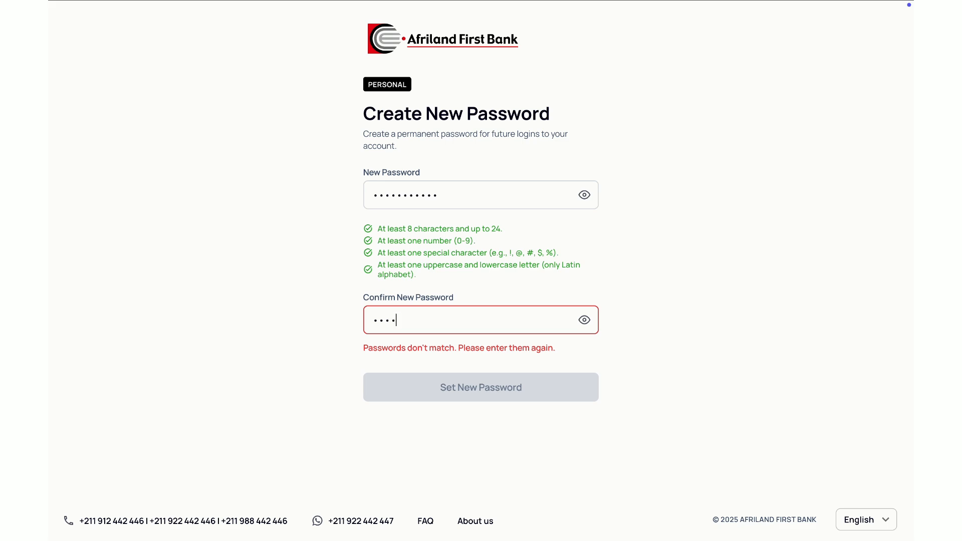
pyautogui.write('est@012345')
pyautogui.click(583, 320)
pyautogui.click(585, 198)
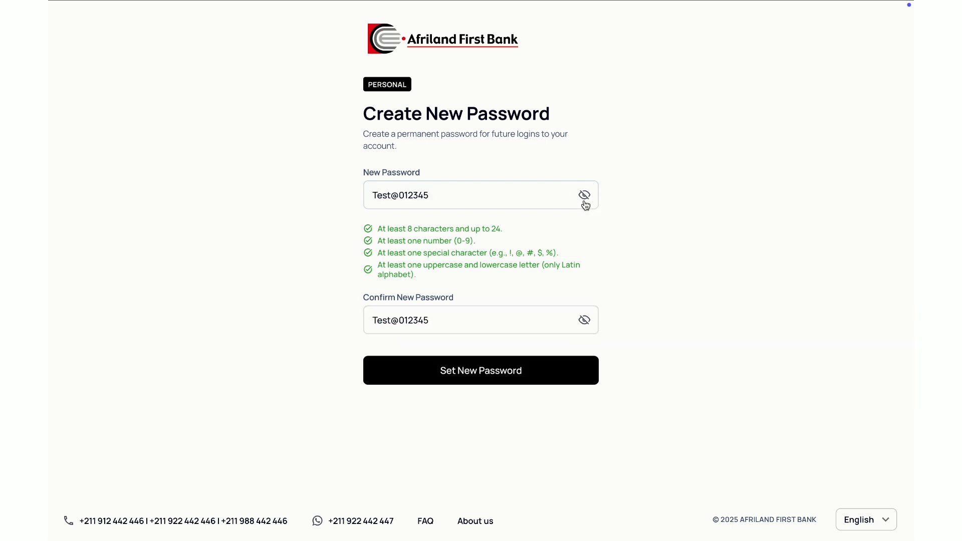
pyautogui.click(585, 198)
pyautogui.click(585, 320)
pyautogui.click(493, 371)
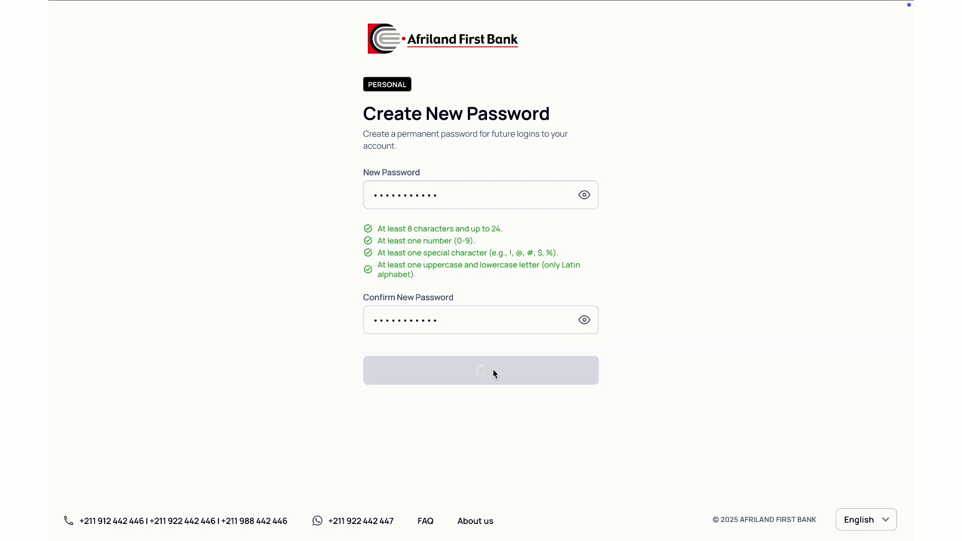
pyautogui.click(686, 201)
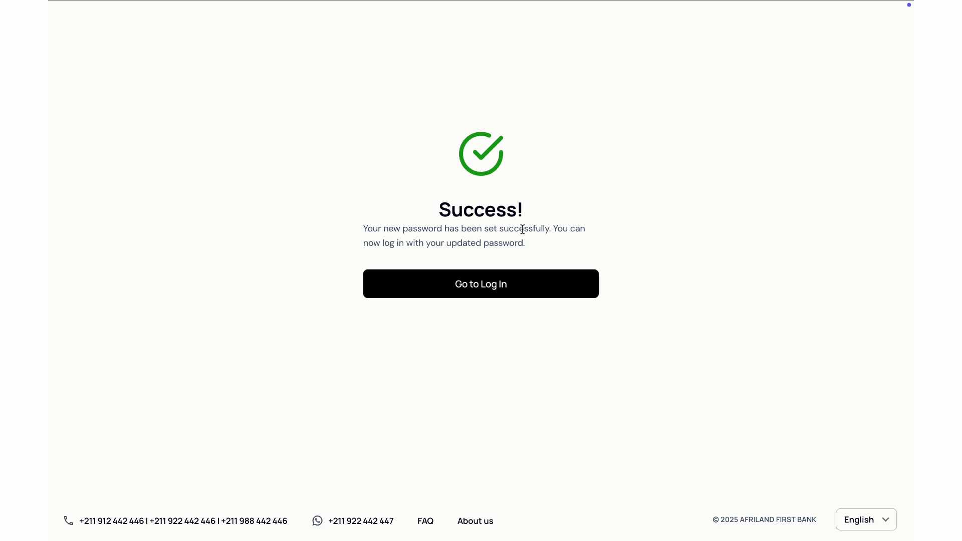
# Step: Return to the login page and submit the new user's saved username and updated password
pyautogui.click(486, 291)
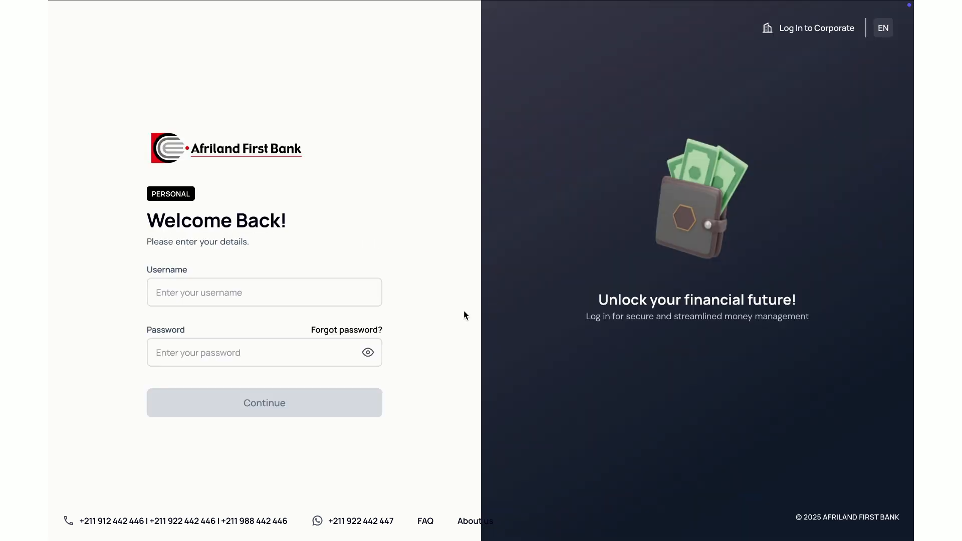
pyautogui.click(210, 295)
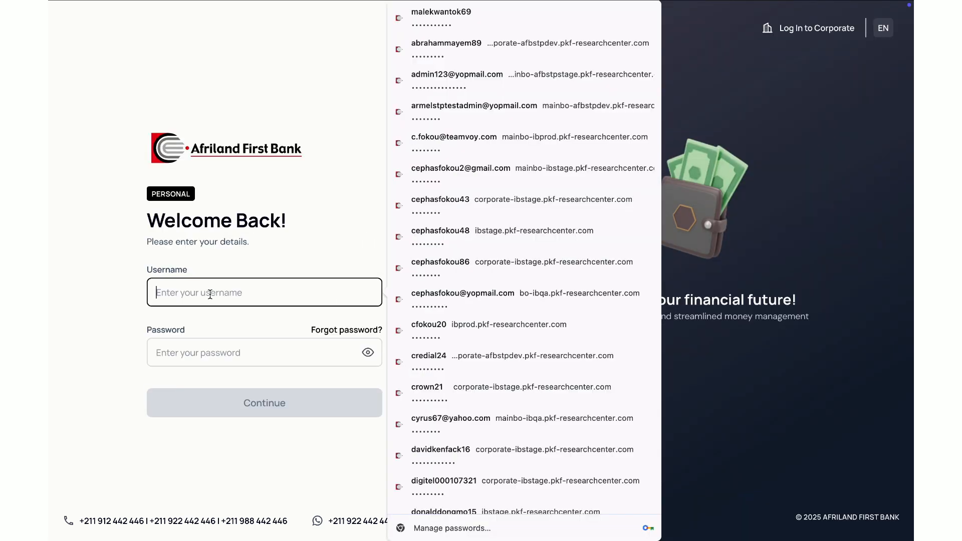
pyautogui.click(438, 24)
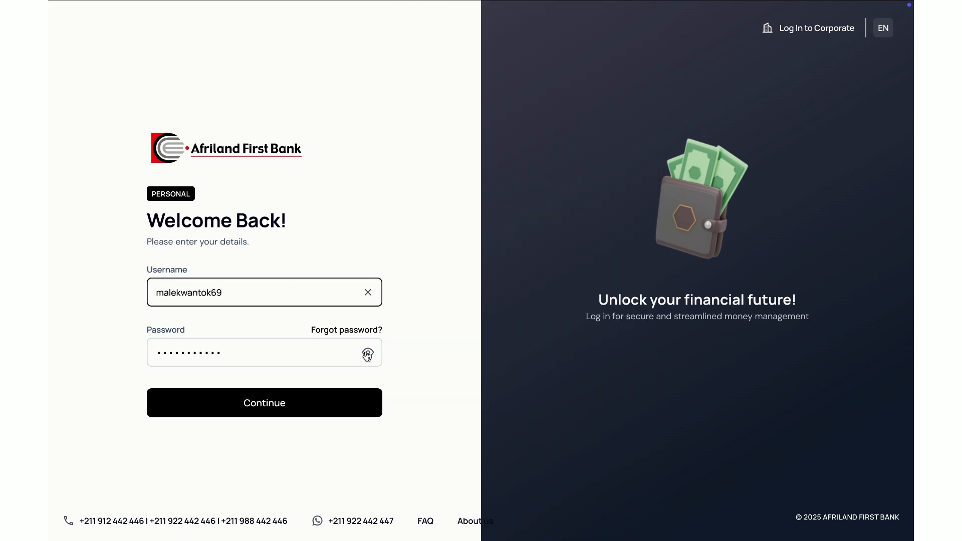
pyautogui.click(274, 409)
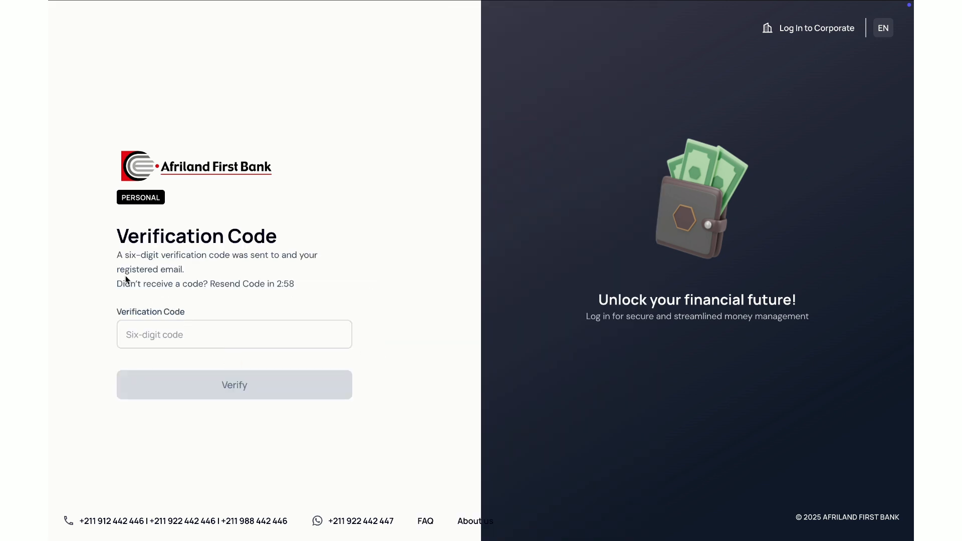
# Step: Enter the six-digit login verification code and verify it to open the customer's dashboard
pyautogui.click(176, 333)
pyautogui.write('123456')
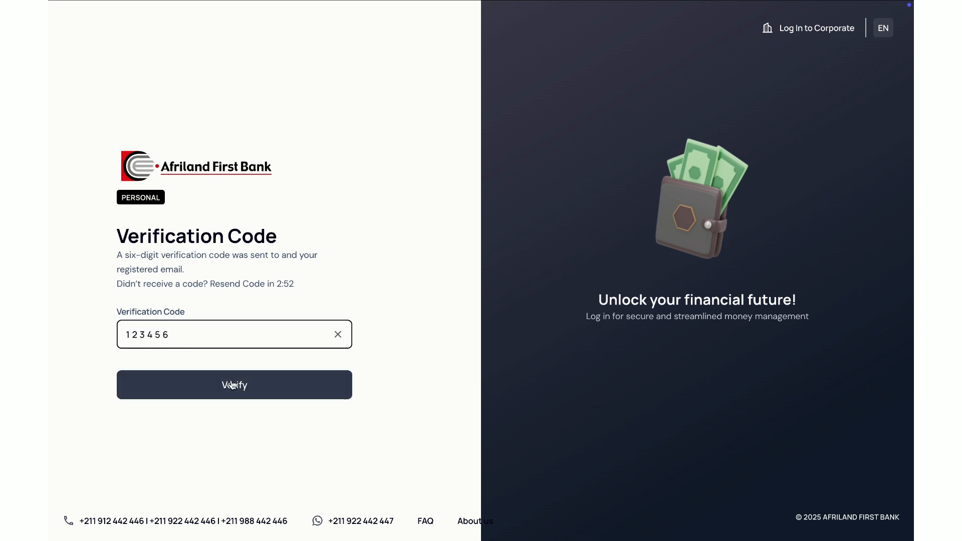
pyautogui.click(231, 380)
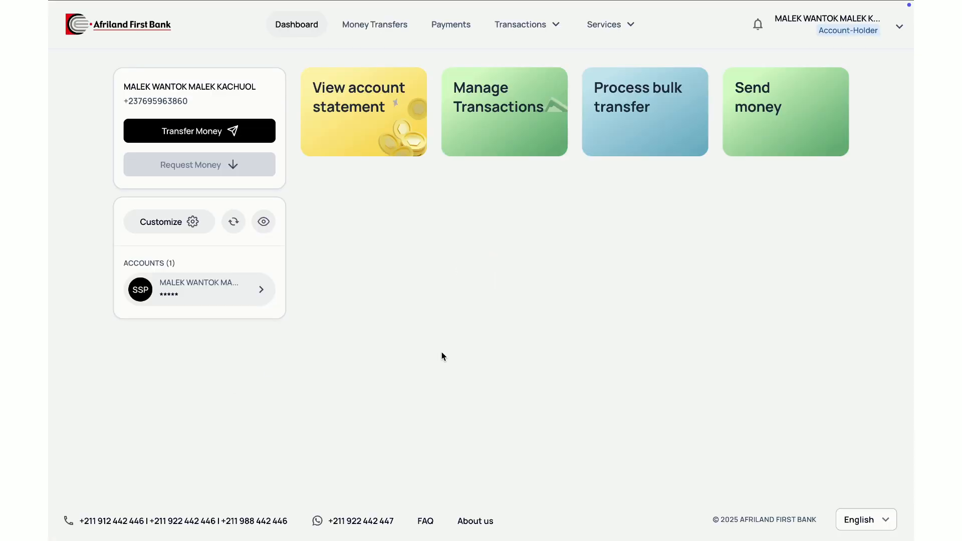
# Step: Reveal the account balance on the dashboard and hide it again
pyautogui.click(264, 223)
pyautogui.click(264, 224)
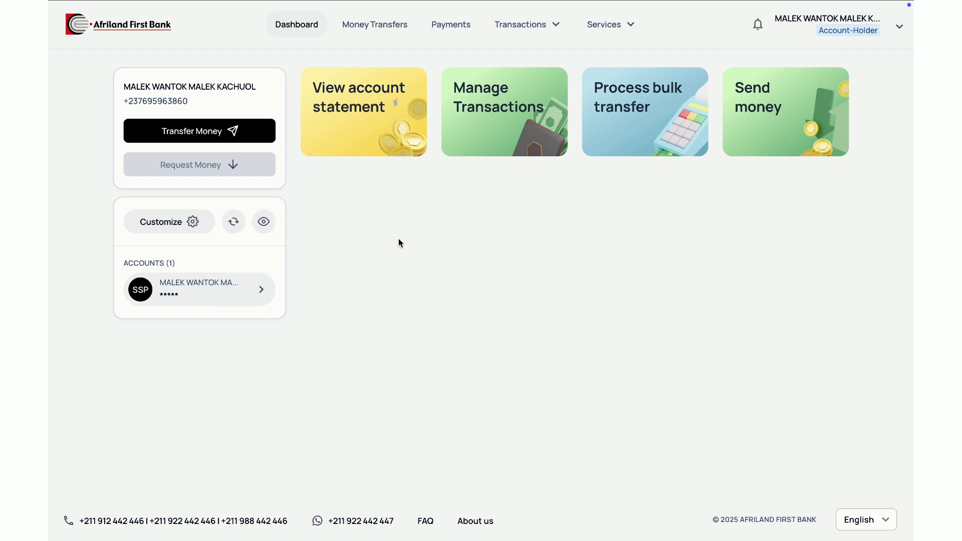
pyautogui.moveTo(561, 16)
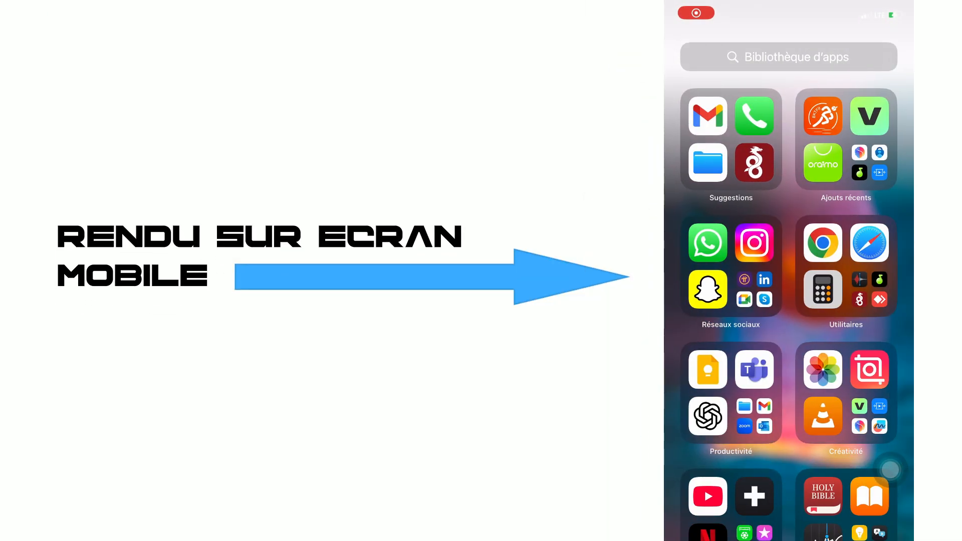
# Step: Switch to the phone's browser and look over the mobile layout of the bank's corporate login page
pyautogui.click(789, 380)
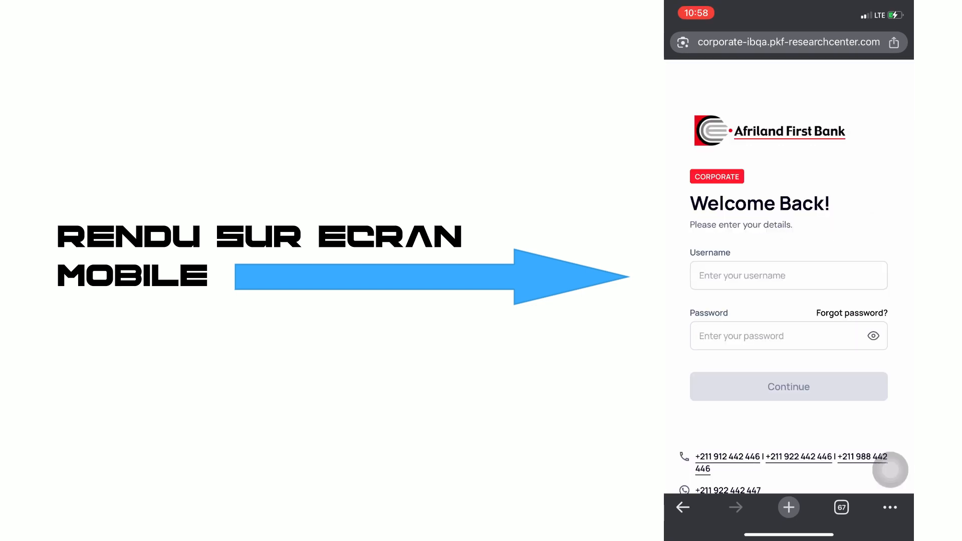
pyautogui.scroll(-1, 789, 277)
pyautogui.scroll(2, 789, 276)
pyautogui.scroll(-1, 789, 276)
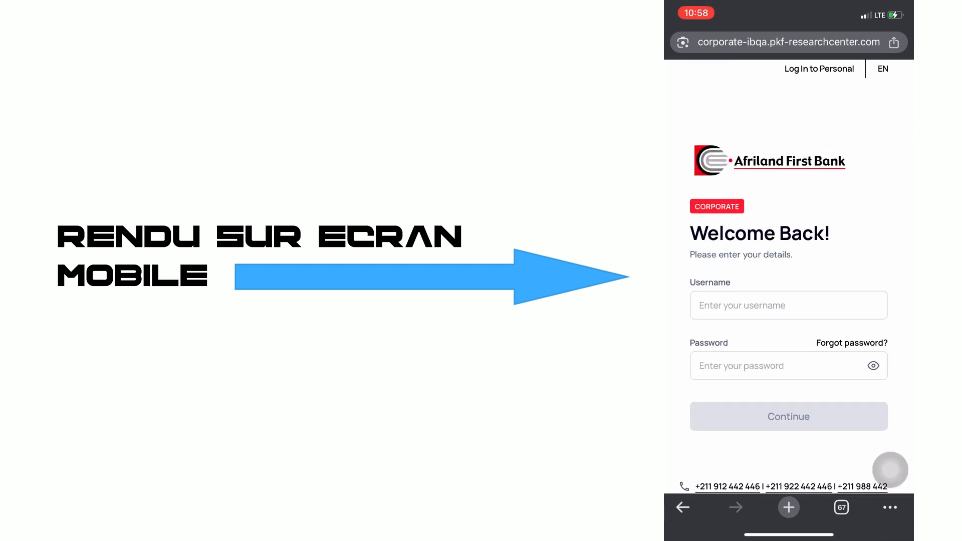
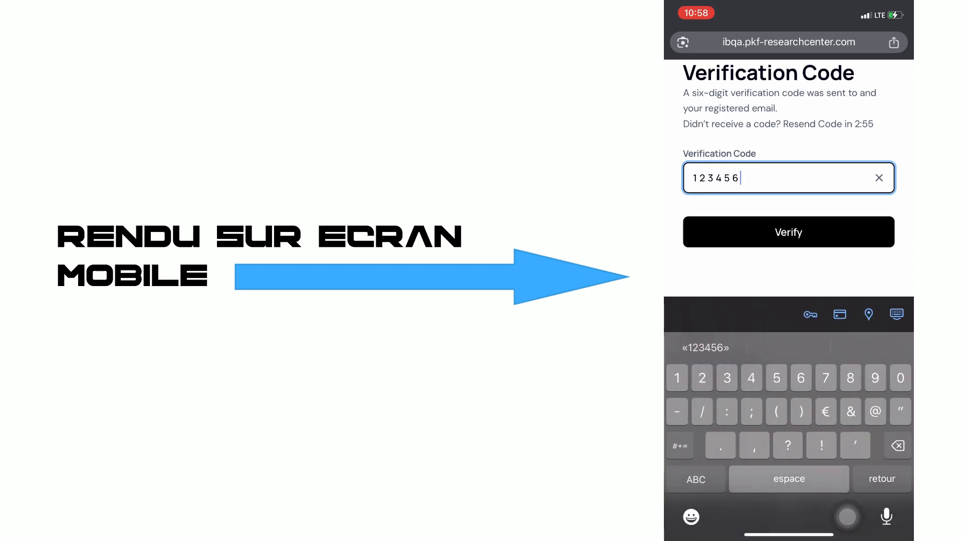
# Step: Submit the login verification code on the phone and look over the mobile dashboard's main navigation menu
pyautogui.press('Return')
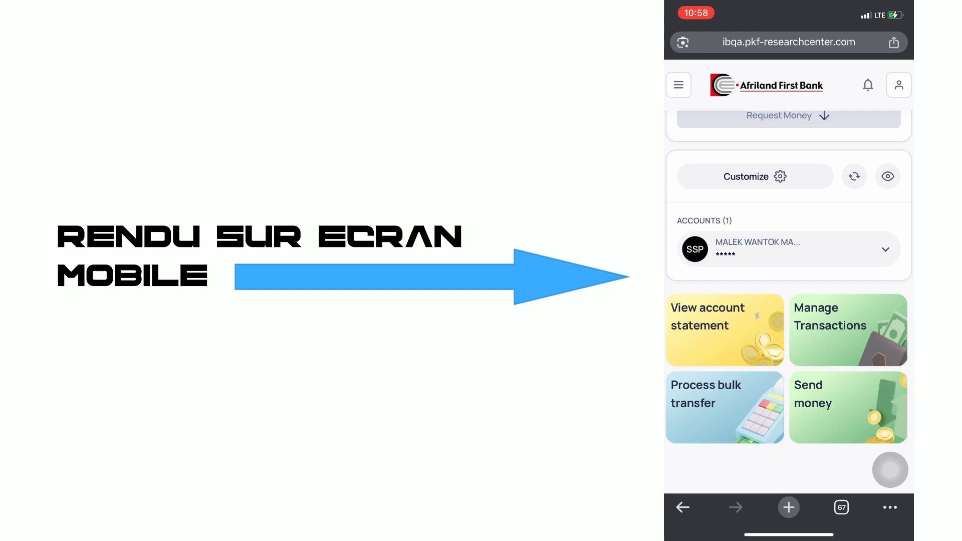
pyautogui.click(679, 85)
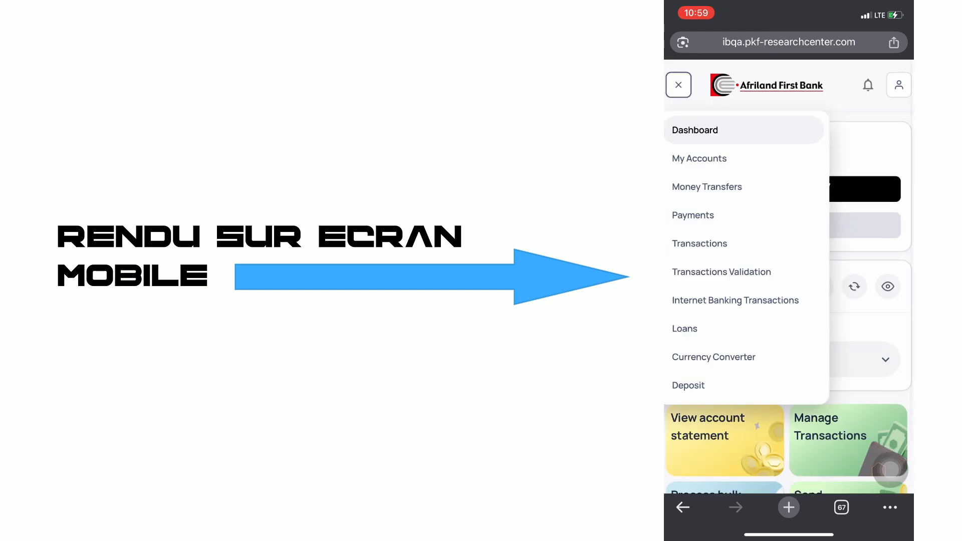
pyautogui.scroll(1, 742, 357)
pyautogui.click(678, 85)
# Step: Show the account holder's profile options on the phone and log out of the mobile session
pyautogui.click(899, 85)
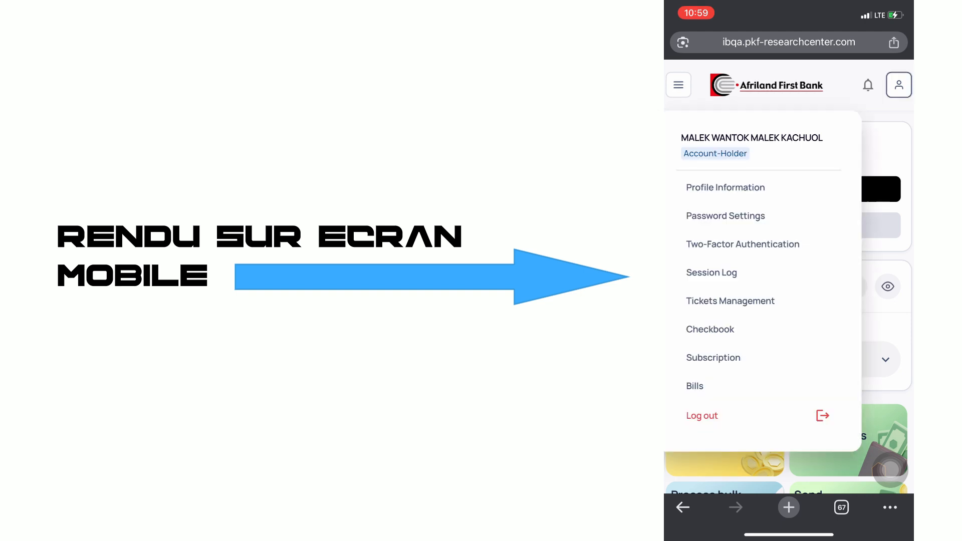
pyautogui.click(822, 415)
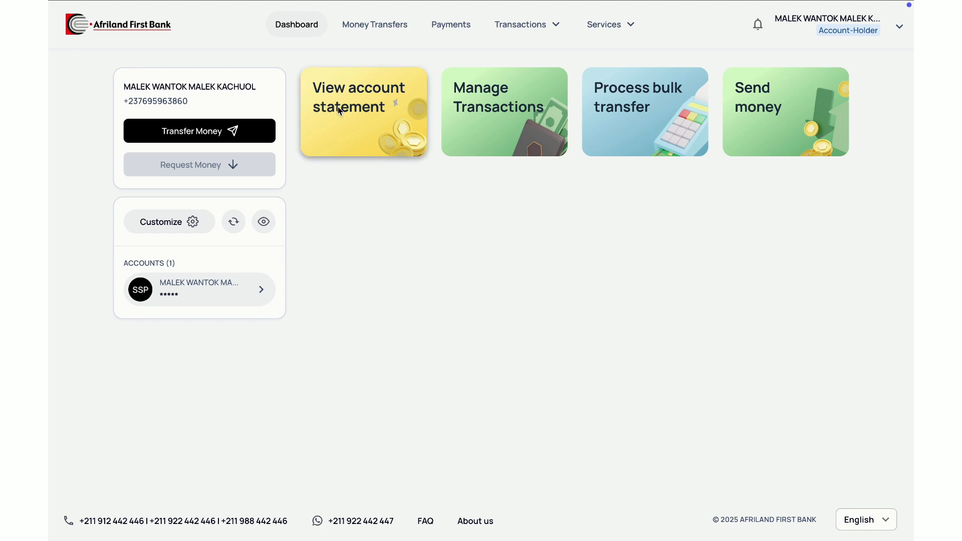
# Step: Open the account statement view from the desktop dashboard, rename the customer's account to "Mon compte principal" and save the change
pyautogui.click(356, 133)
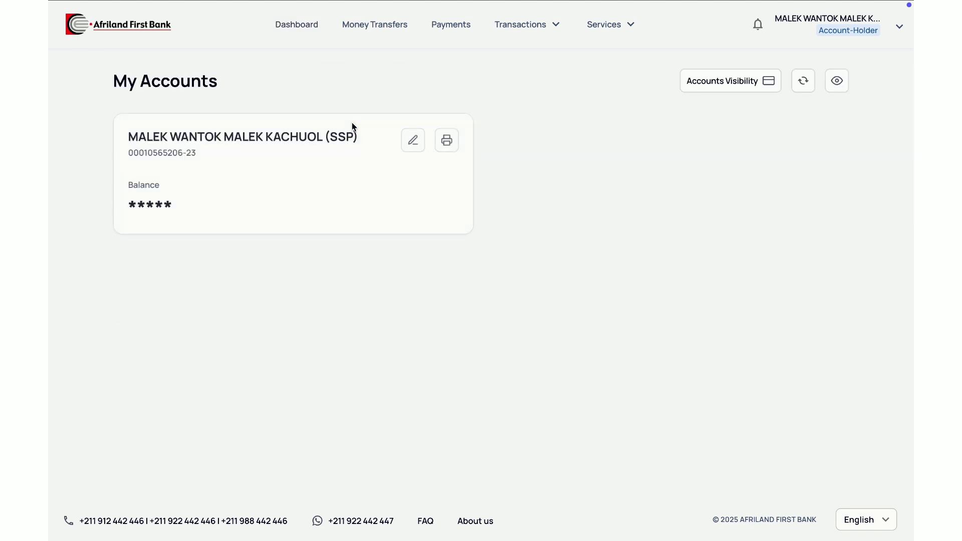
pyautogui.click(412, 140)
pyautogui.click(509, 261)
pyautogui.hotkey('ctrl', 'a')
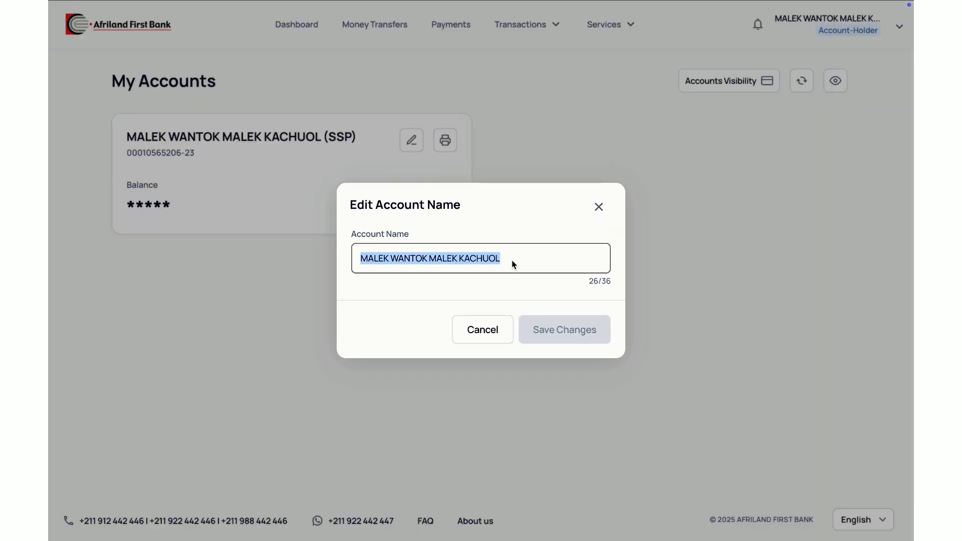
pyautogui.write('mON')
pyautogui.press('BackSpace')
pyautogui.press('BackSpace')
pyautogui.press('BackSpace')
pyautogui.write('Mo')
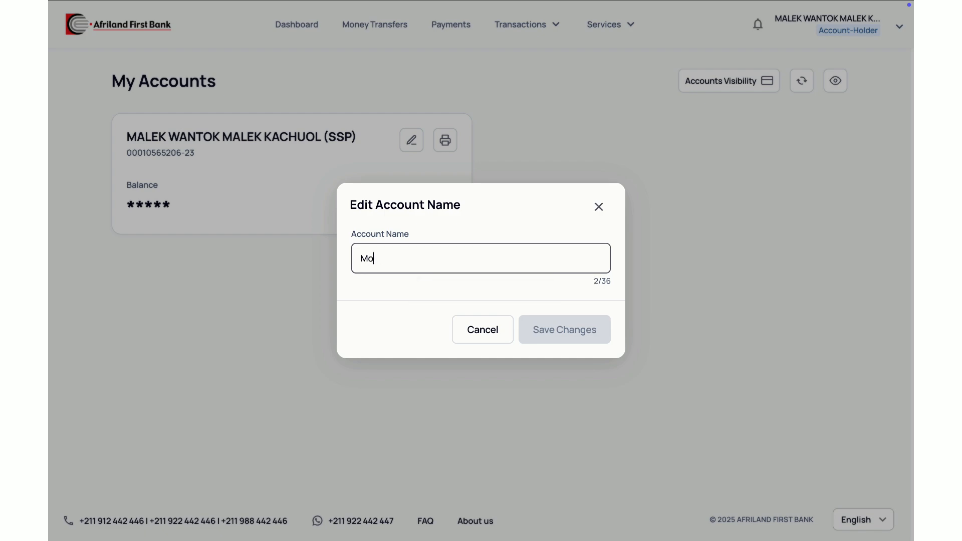
pyautogui.write('n compte principal')
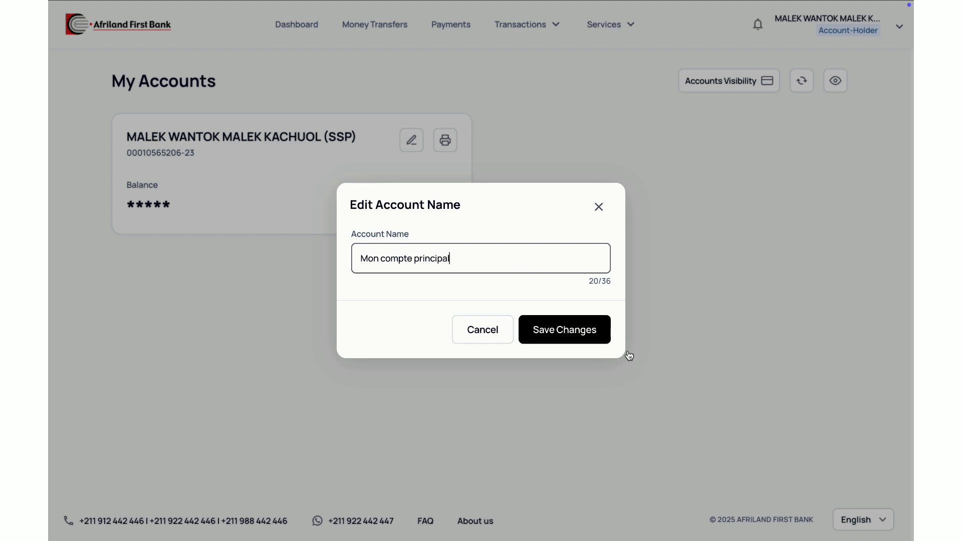
pyautogui.click(580, 328)
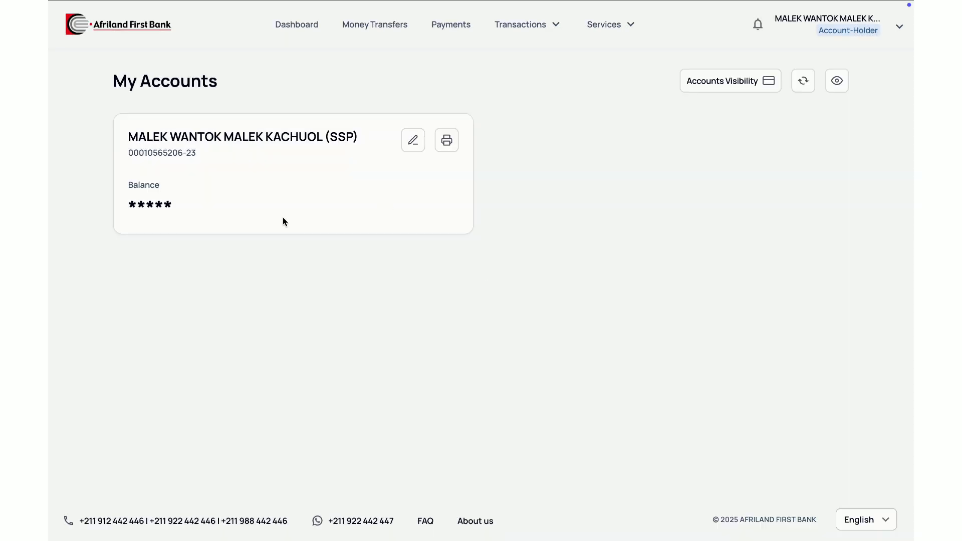
# Step: Reveal and hide the balance of the Mon compte principal account, and request the account's printout
pyautogui.click(837, 83)
pyautogui.click(837, 83)
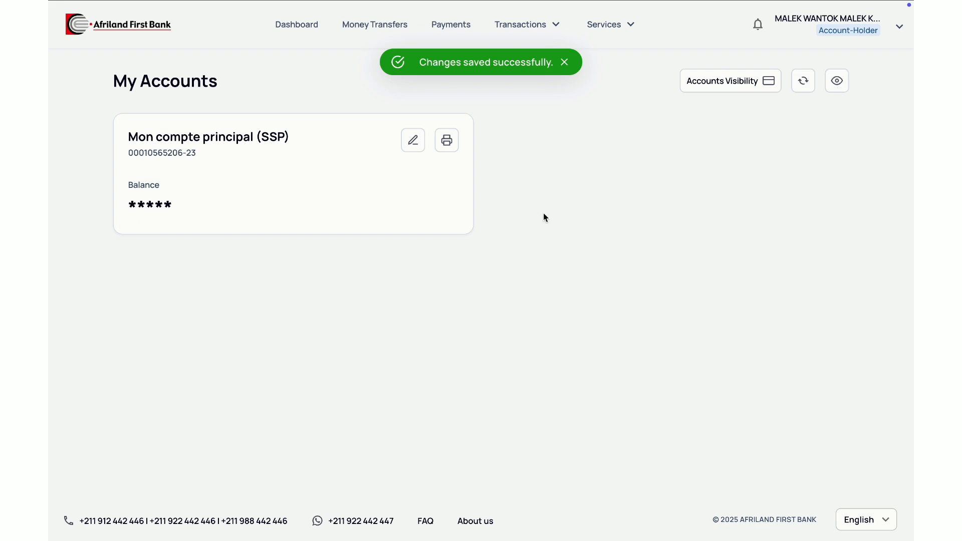
pyautogui.click(447, 140)
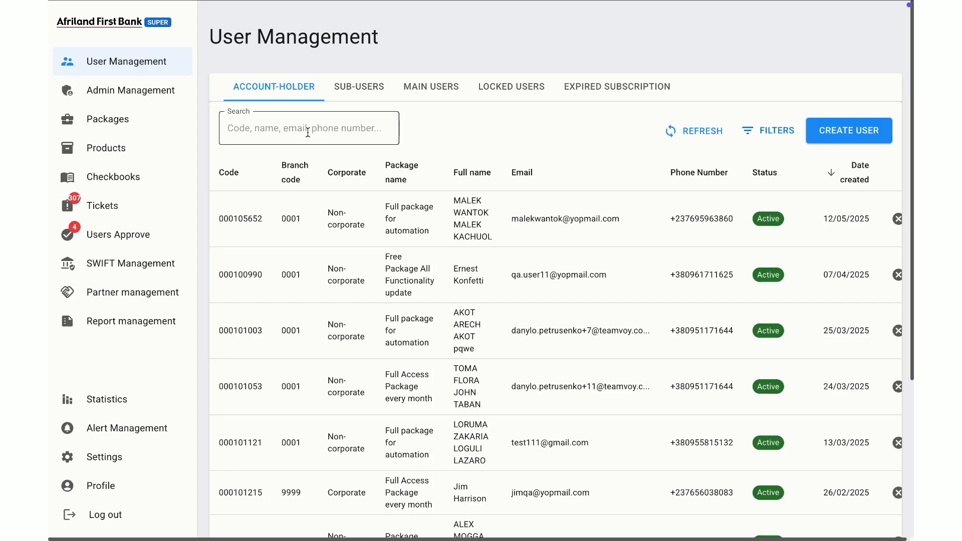
# Step: Search the admin platform's account holders by the corporate customer's code and view that user's details down to the sub-users section
pyautogui.click(308, 132)
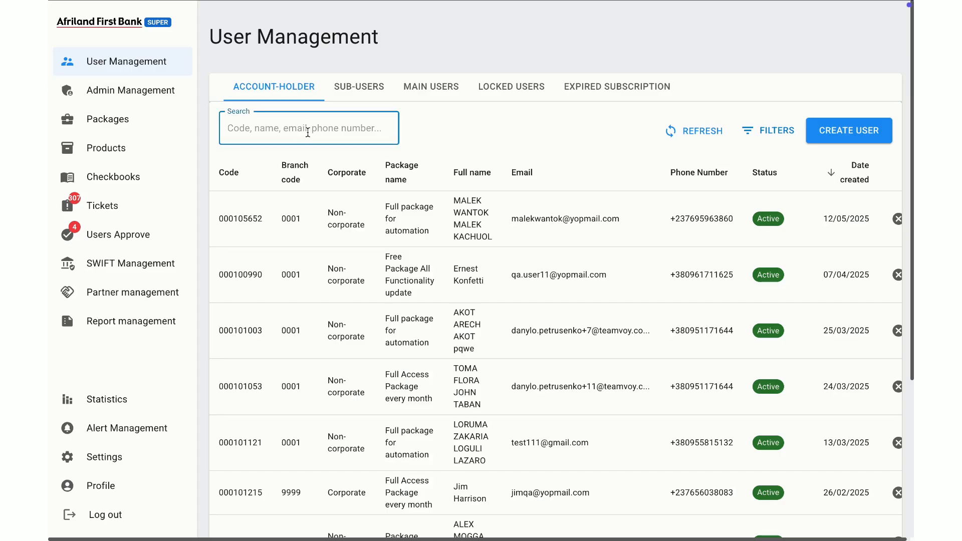
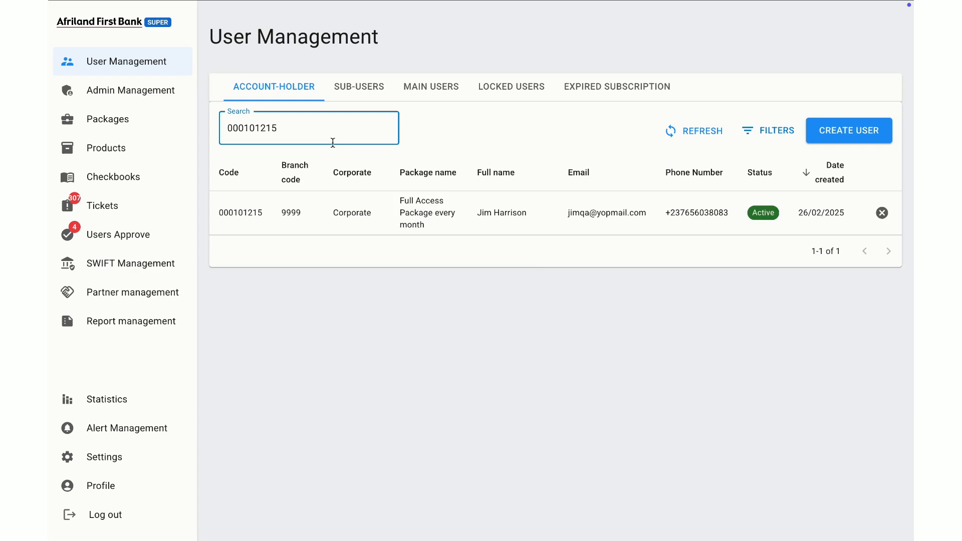
pyautogui.click(422, 228)
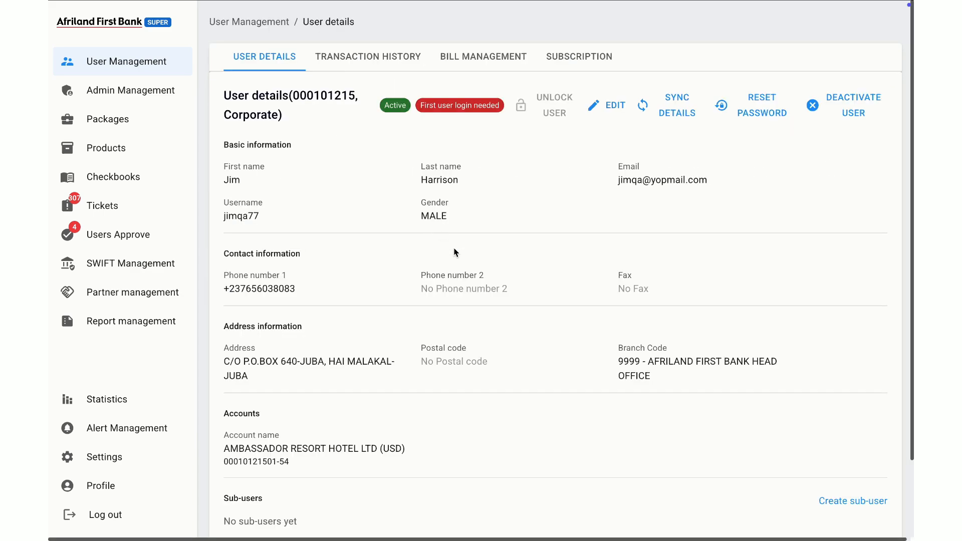
pyautogui.scroll(-2, 419, 292)
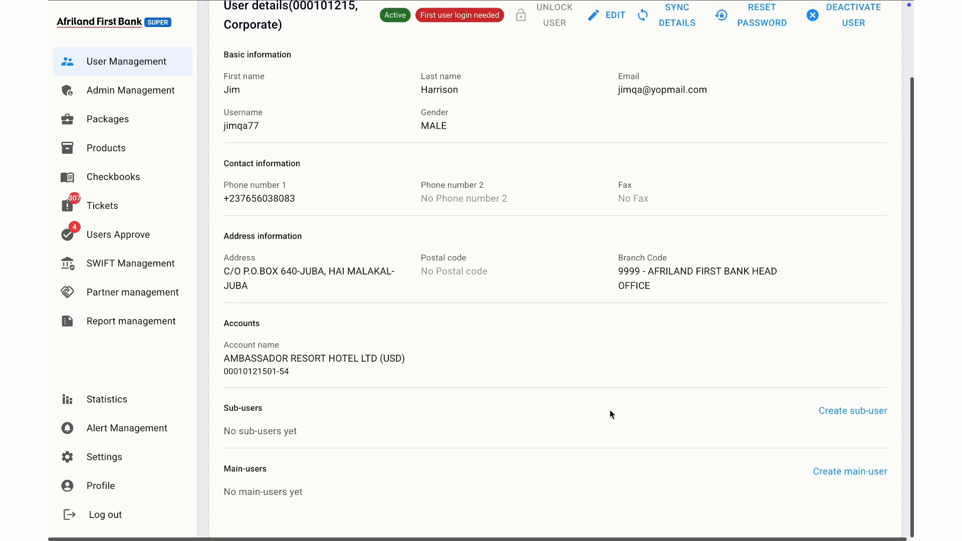
# Step: Start creating a sub-user with first name "demo subUser" and last name "demo", and fill in the sub-user's email
pyautogui.click(836, 412)
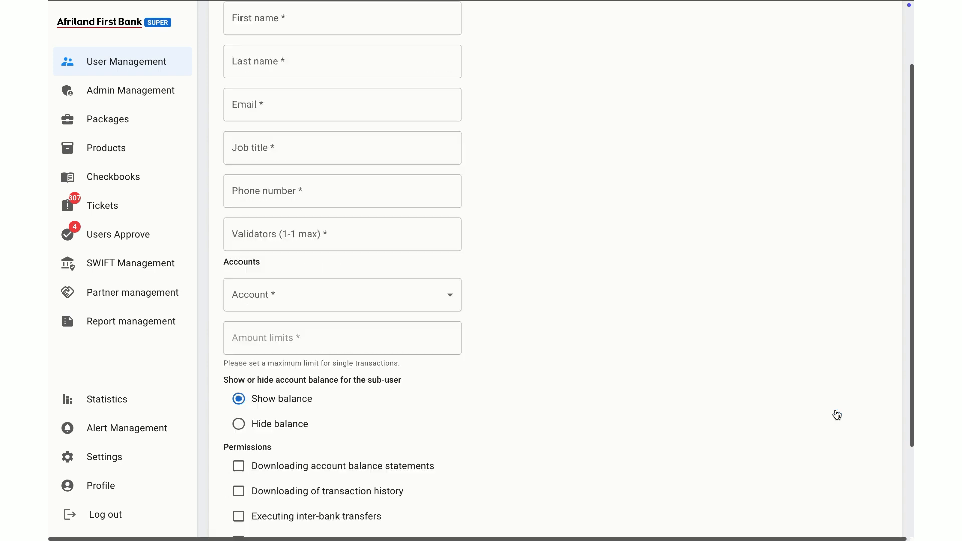
pyautogui.click(365, 105)
pyautogui.write('demo ')
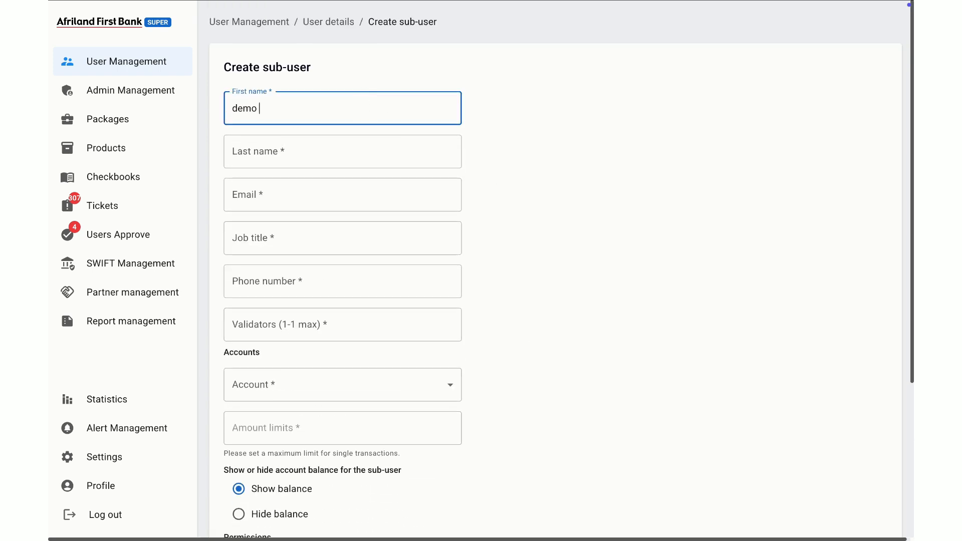
pyautogui.write('subUser')
pyautogui.click(350, 146)
pyautogui.write('d')
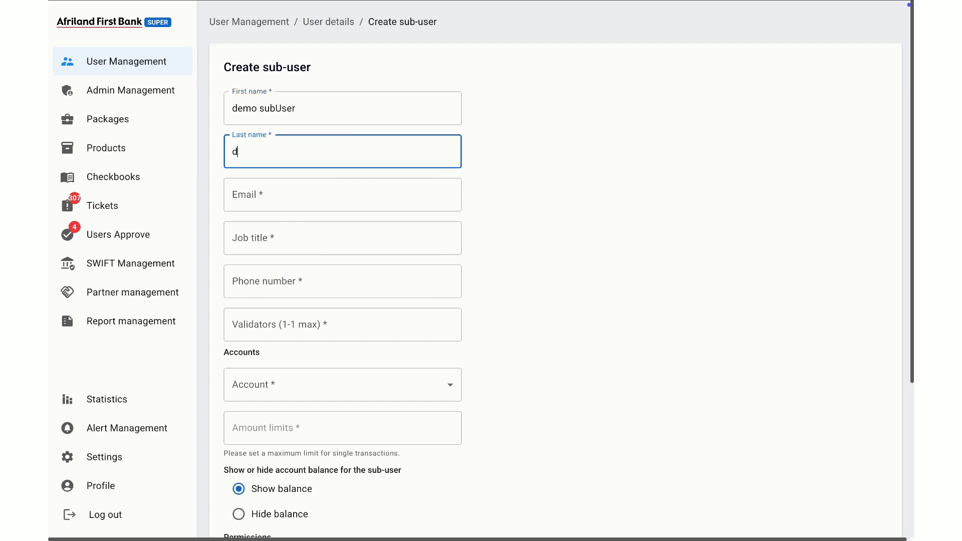
pyautogui.write('emo')
pyautogui.click(298, 191)
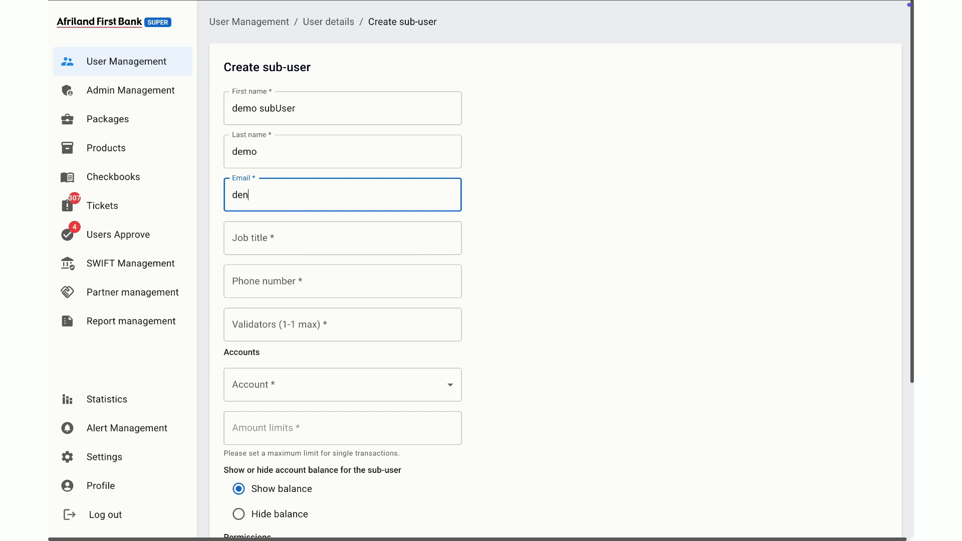
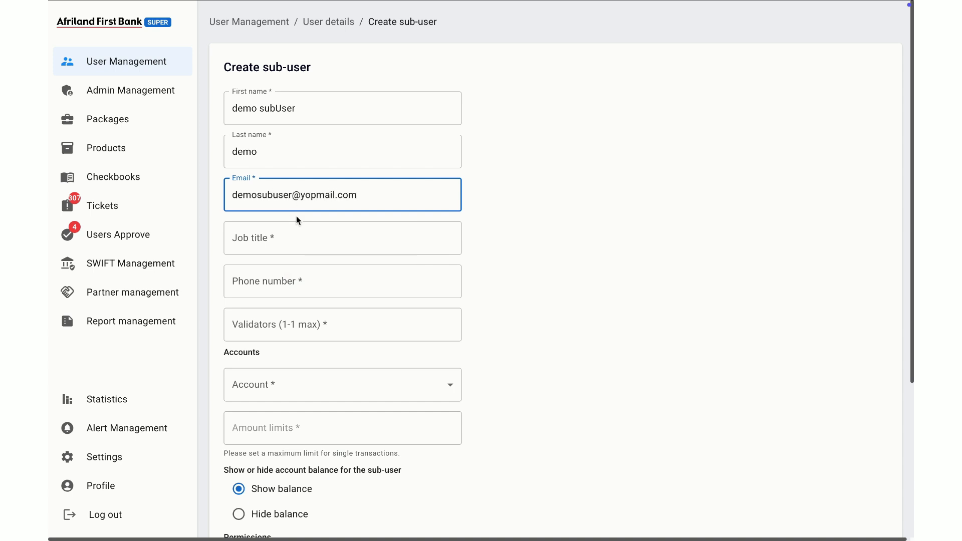
# Step: Set the sub-user's job title to "Demo Admin", fill in the phone number, and set the validators to 1
pyautogui.click(292, 240)
pyautogui.write('Deo')
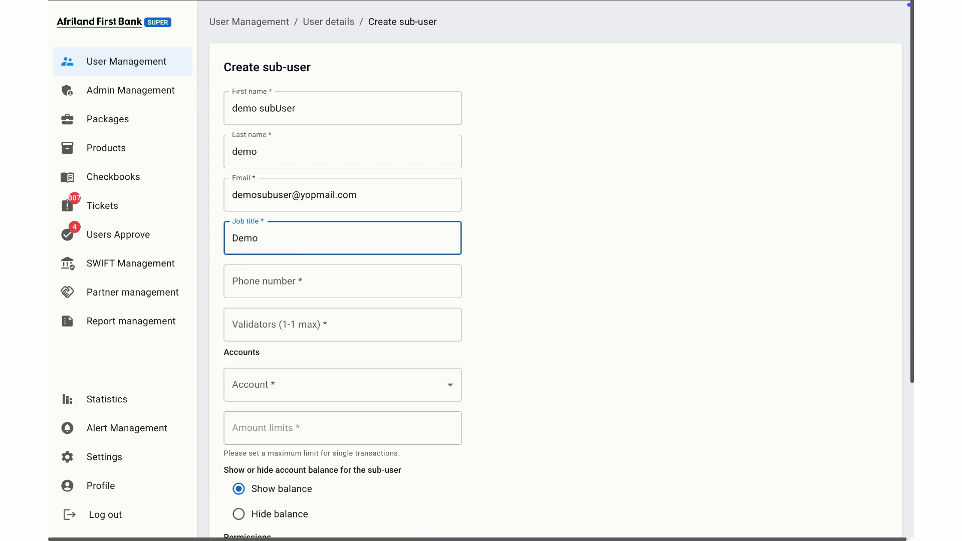
pyautogui.write('o Admin')
pyautogui.click(286, 284)
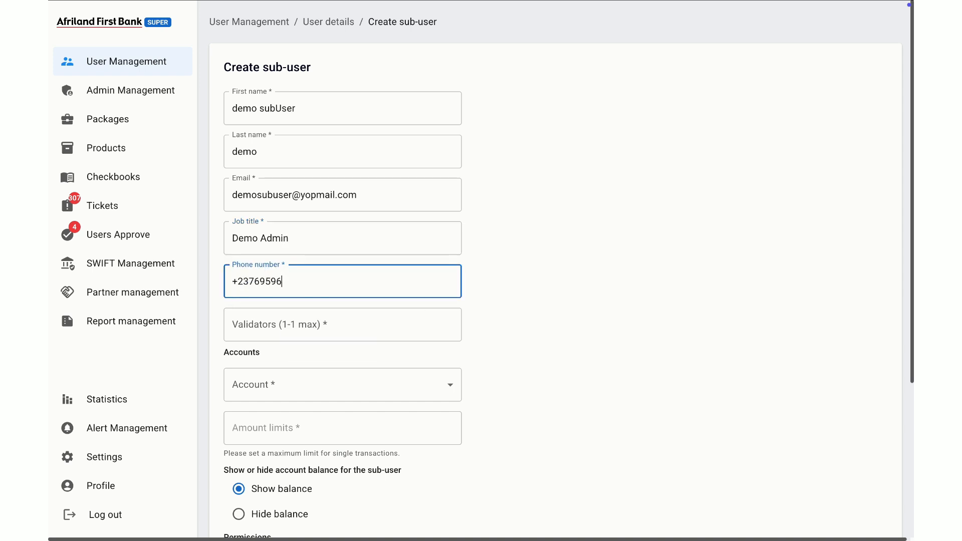
pyautogui.click(287, 334)
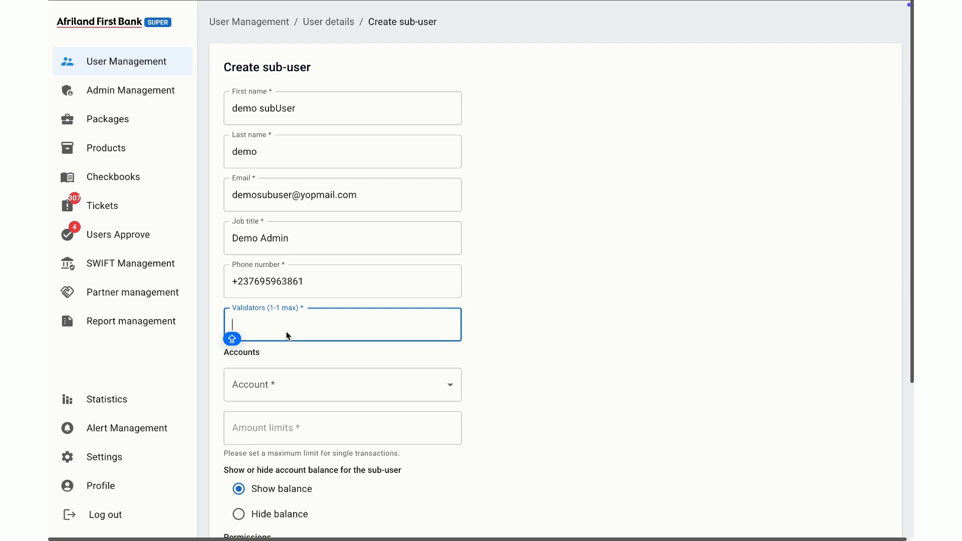
pyautogui.write('1')
# Step: Assign the AMBASSADOR RESORT HOTEL LTD (USD) account to the sub-user with a single-transaction amount limit of 10000
pyautogui.click(275, 385)
pyautogui.click(296, 422)
pyautogui.scroll(-1, 296, 422)
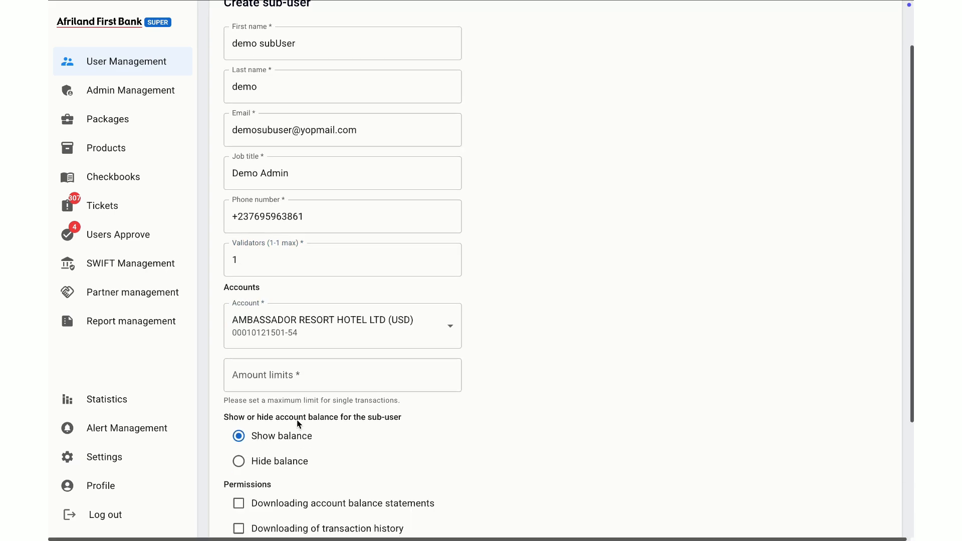
pyautogui.click(314, 375)
pyautogui.write('1000000')
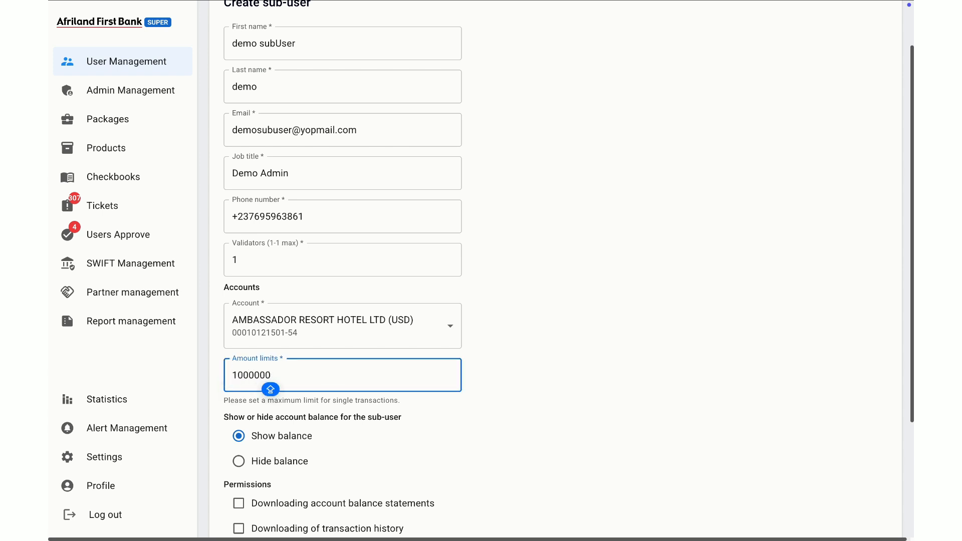
pyautogui.scroll(-1, 316, 373)
pyautogui.press('BackSpace')
pyautogui.press('BackSpace')
pyautogui.click(539, 393)
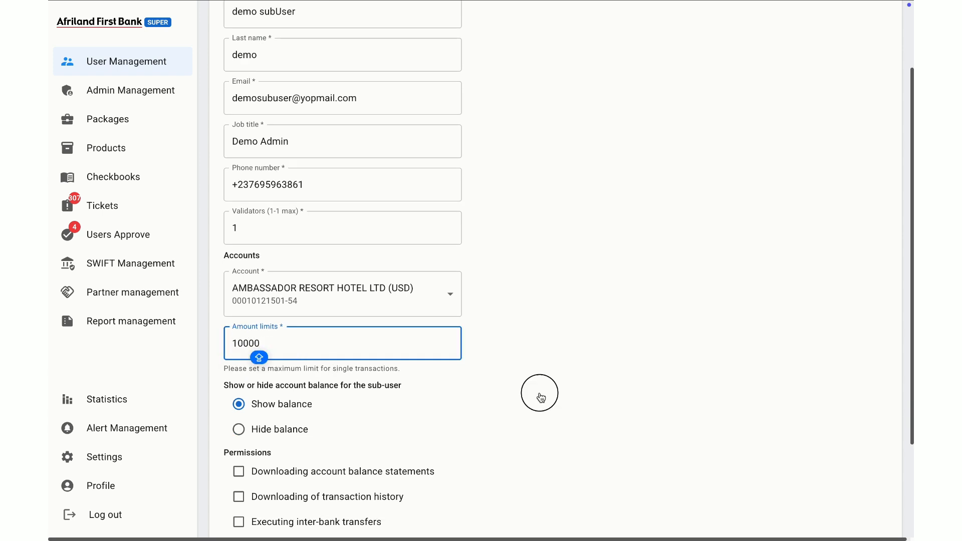
# Step: Grant the sub-user all six statement, history and transfer permissions and create the sub-user
pyautogui.scroll(-1, 373, 413)
pyautogui.scroll(-3, 373, 412)
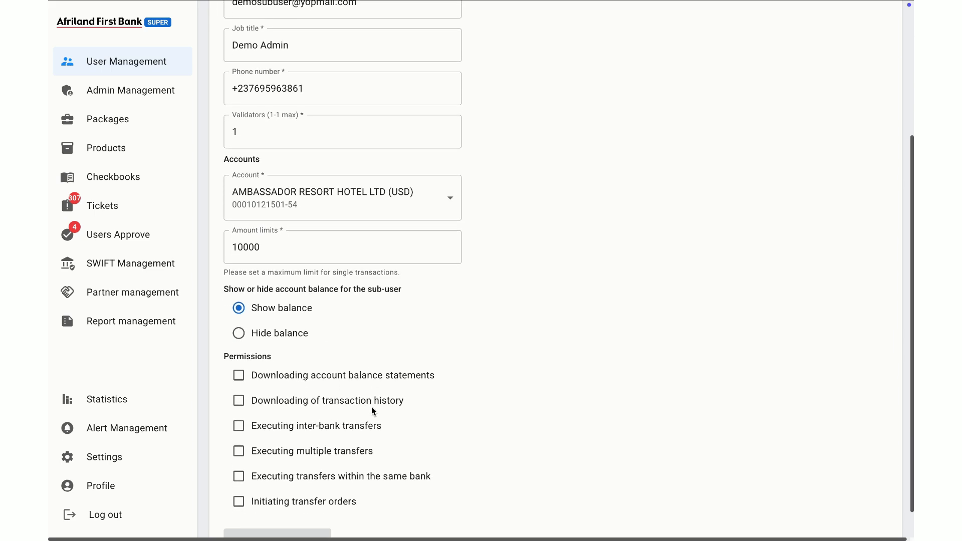
pyautogui.click(239, 339)
pyautogui.click(239, 366)
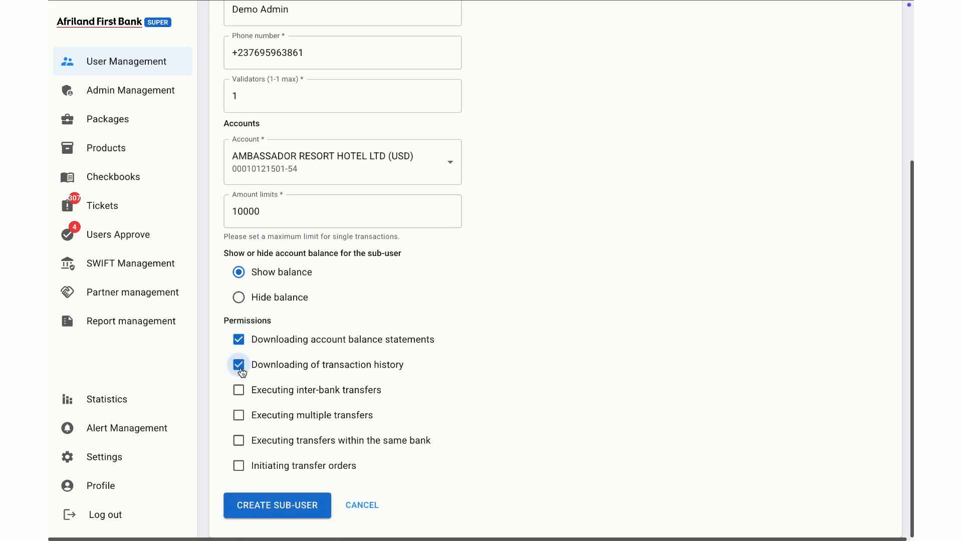
pyautogui.click(239, 391)
pyautogui.click(239, 416)
pyautogui.click(239, 442)
pyautogui.click(238, 465)
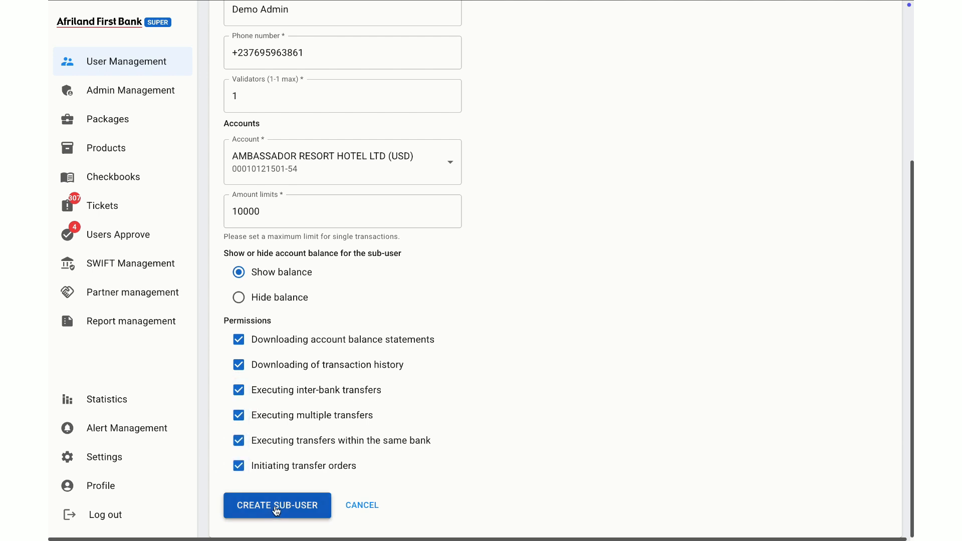
pyautogui.click(255, 506)
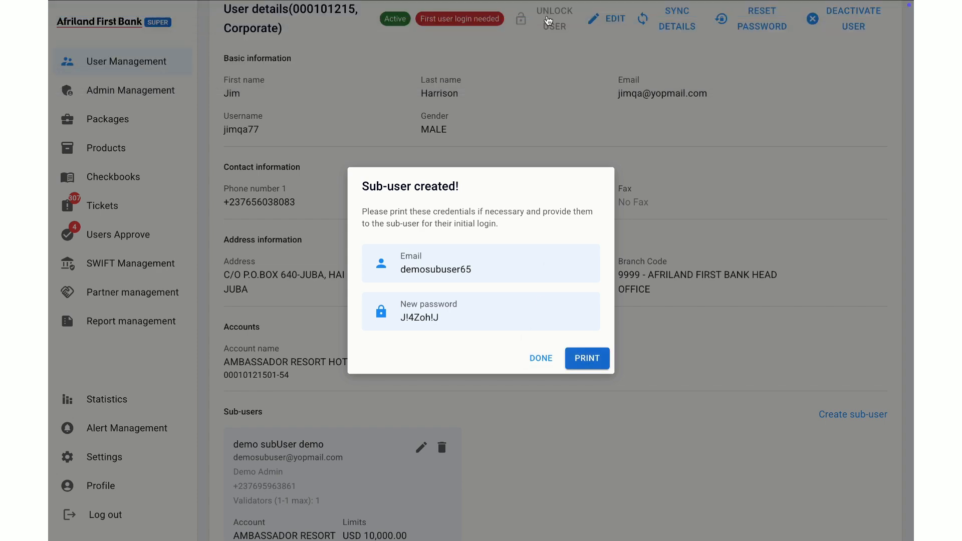
# Step: Print the new sub-user's login credentials, and return to the admin platform to close the credentials dialog
pyautogui.click(720, 54)
pyautogui.click(710, 166)
pyautogui.click(581, 358)
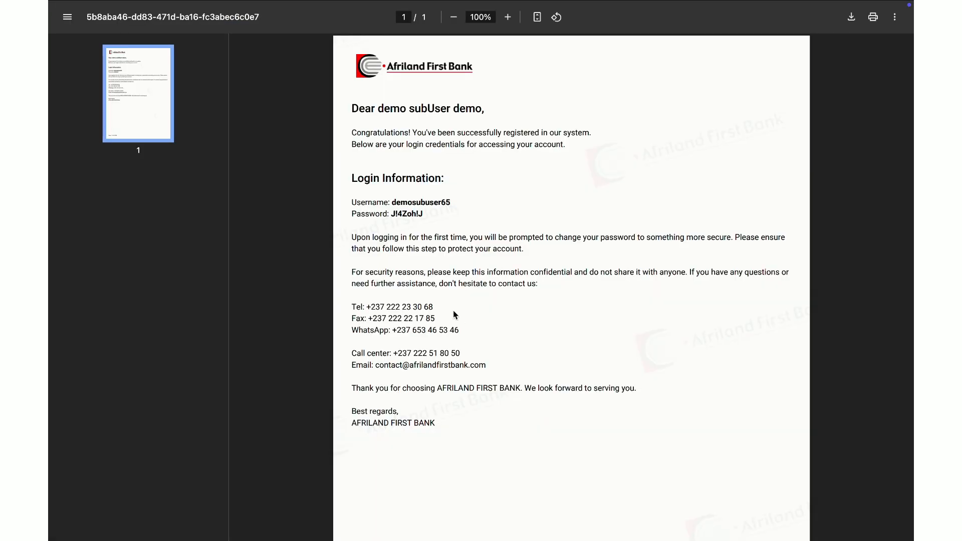
pyautogui.click(349, 28)
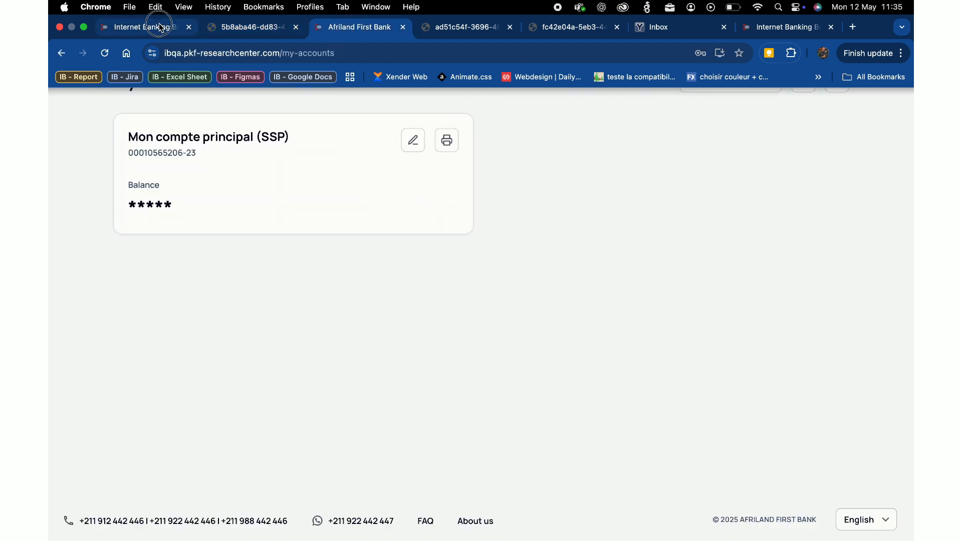
pyautogui.click(160, 26)
pyautogui.click(536, 362)
# Step: Start a new main-user for the corporate customer and fill in the first and last names
pyautogui.scroll(-5, 501, 341)
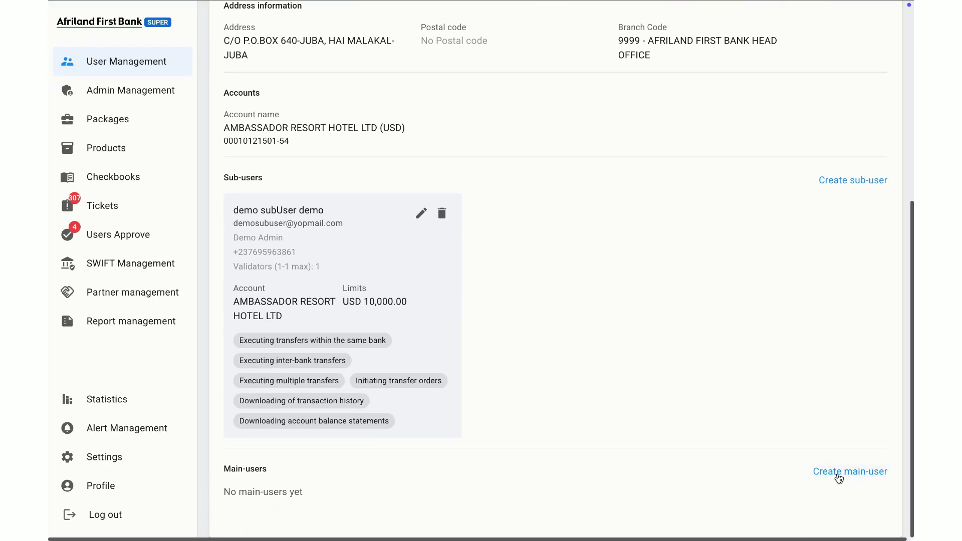
pyautogui.click(843, 470)
pyautogui.click(315, 112)
pyautogui.write('V')
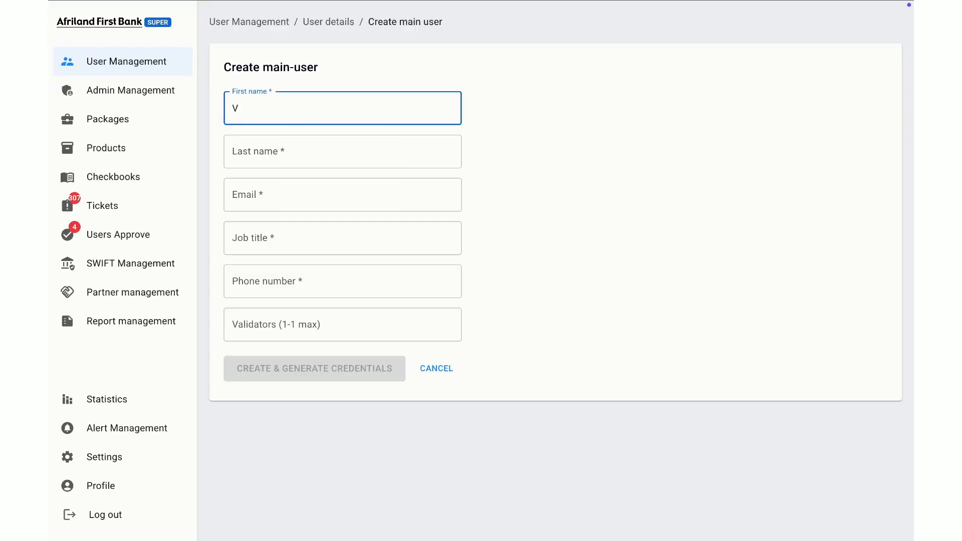
pyautogui.write('alidatorUser')
pyautogui.click(314, 146)
pyautogui.write('Demo')
# Step: Fill in the main-user's e-mail and set the job title to "Demo Validator"
pyautogui.click(317, 200)
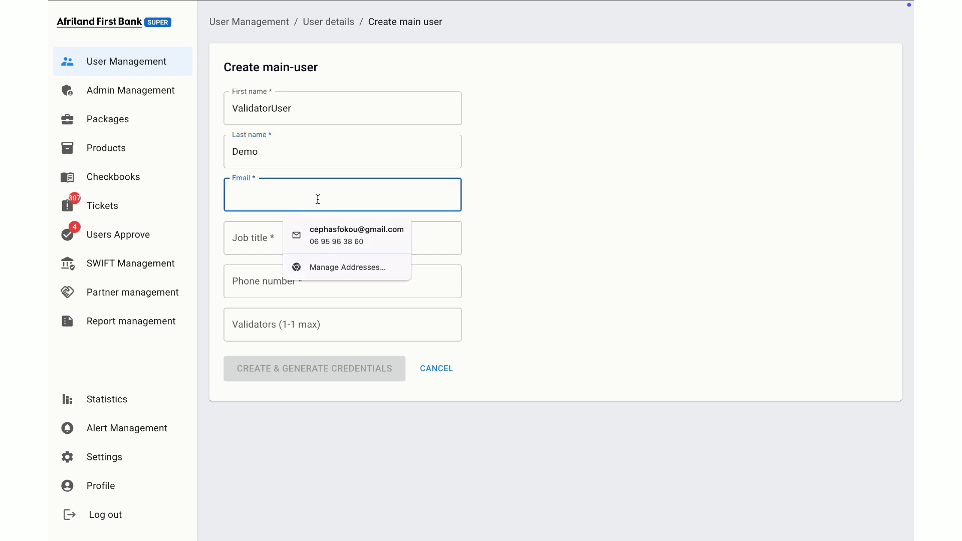
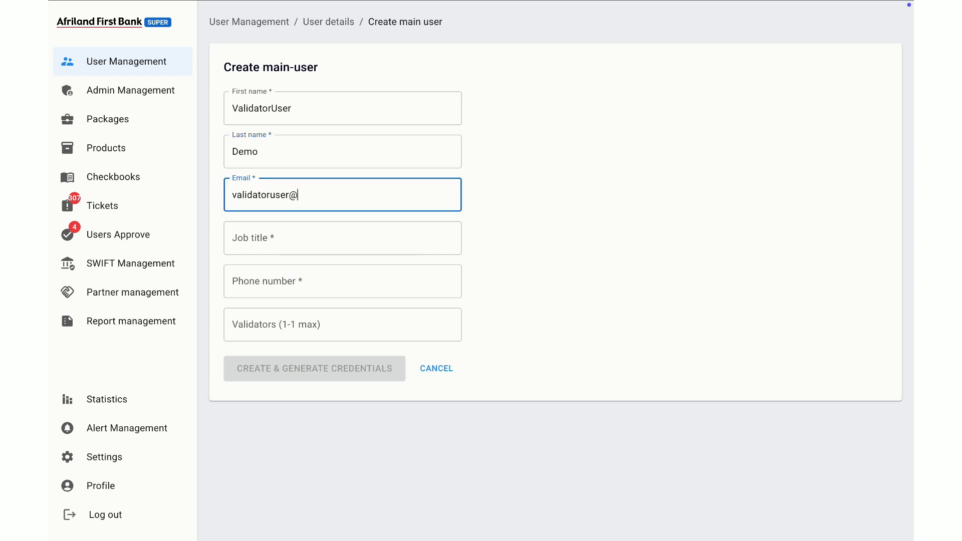
pyautogui.click(307, 244)
pyautogui.write('Dem')
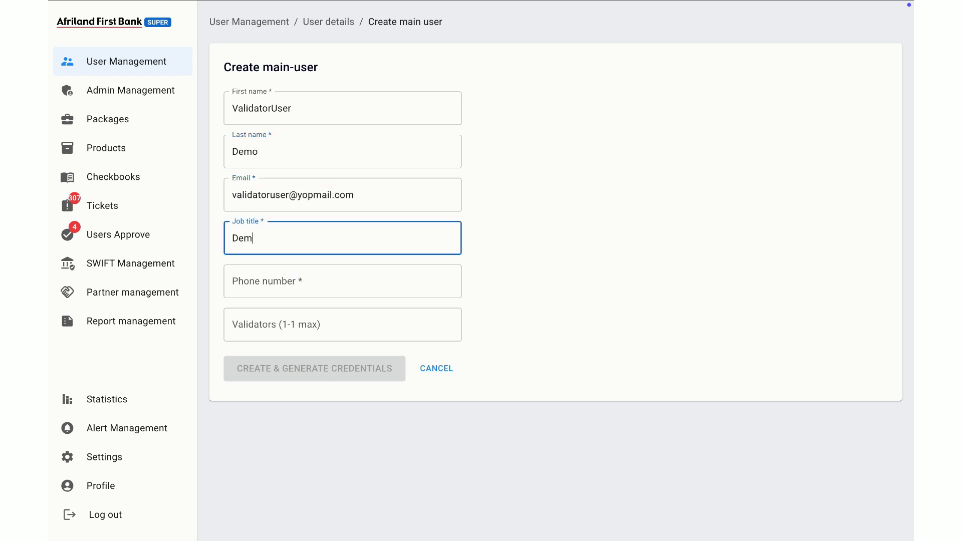
pyautogui.write('o Validator')
# Step: Fill in the main-user's phone number
pyautogui.click(296, 288)
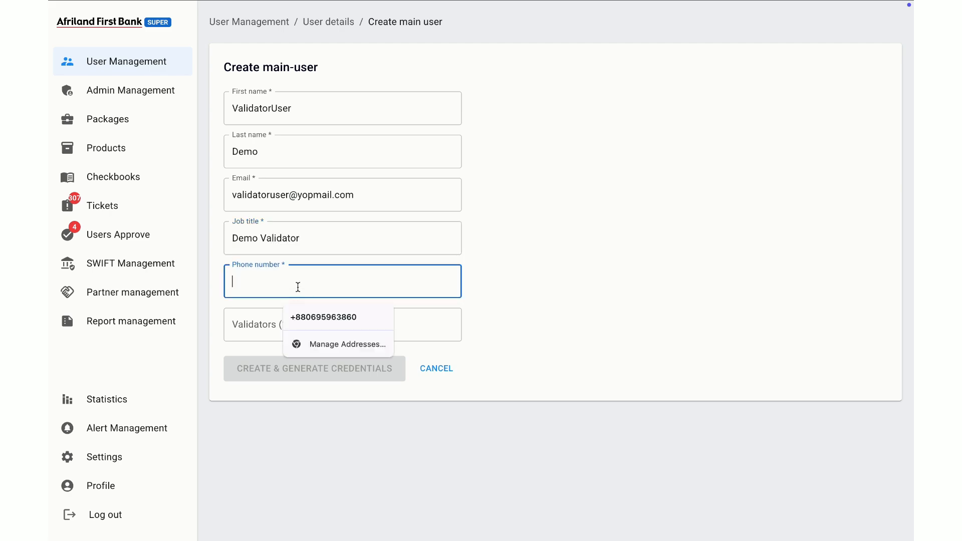
pyautogui.write('+6237')
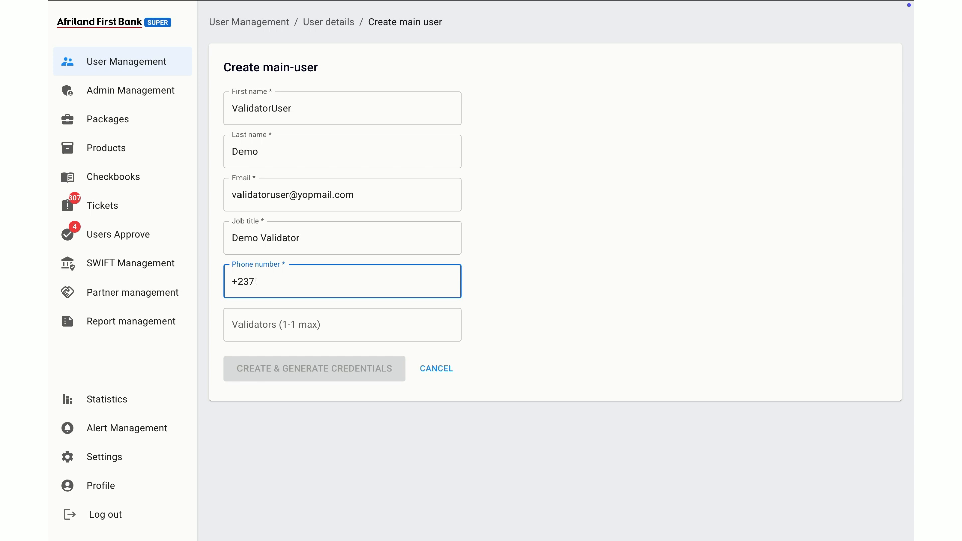
pyautogui.write('698765432')
pyautogui.press('Tab')
pyautogui.write('1')
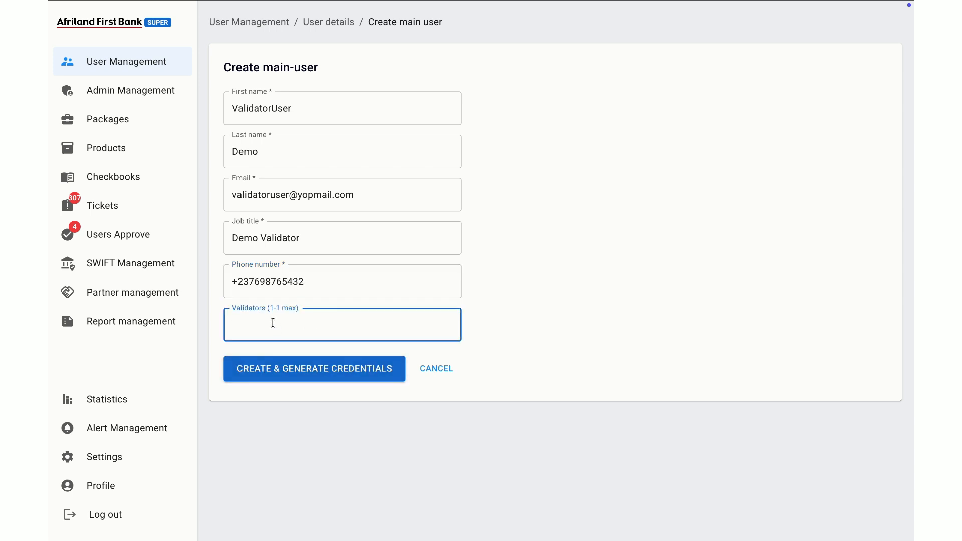
# Step: Generate the main-user's credentials and create the main-user by entering the account holder's verification code
pyautogui.click(308, 380)
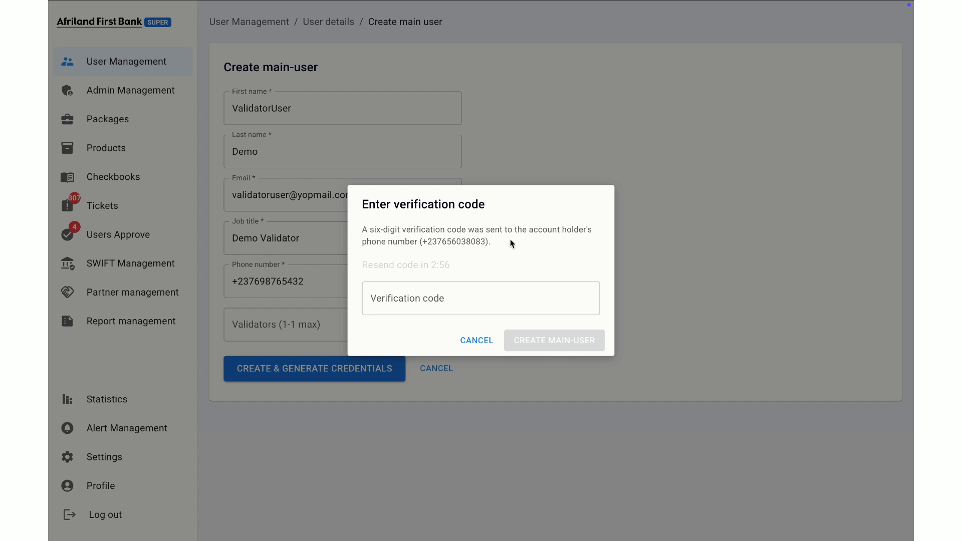
pyautogui.click(430, 304)
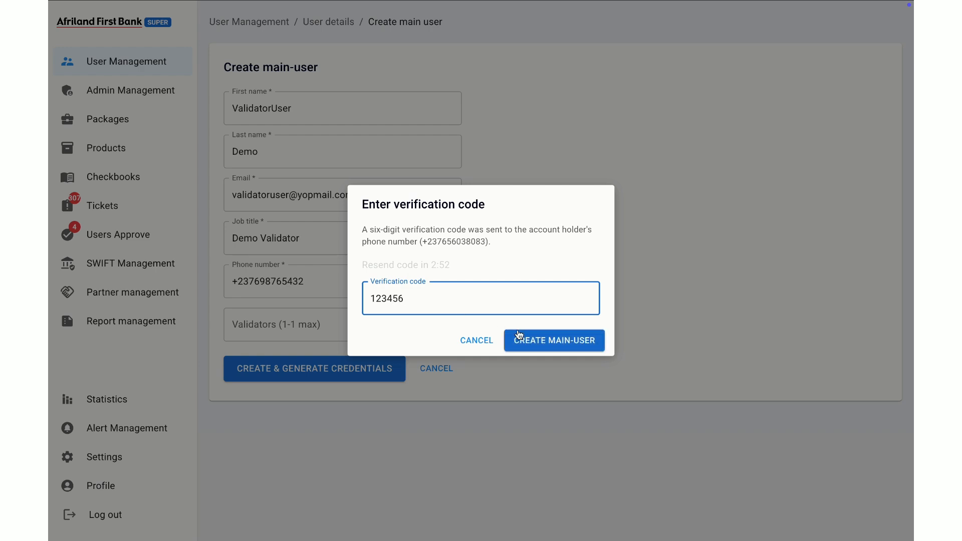
pyautogui.click(548, 339)
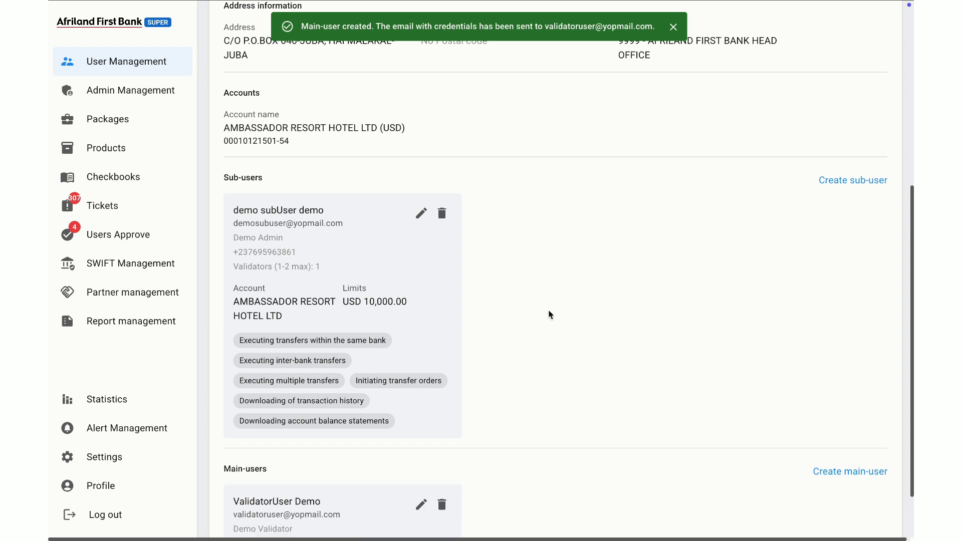
pyautogui.scroll(-1, 551, 314)
pyautogui.scroll(3, 550, 313)
pyautogui.scroll(2, 550, 314)
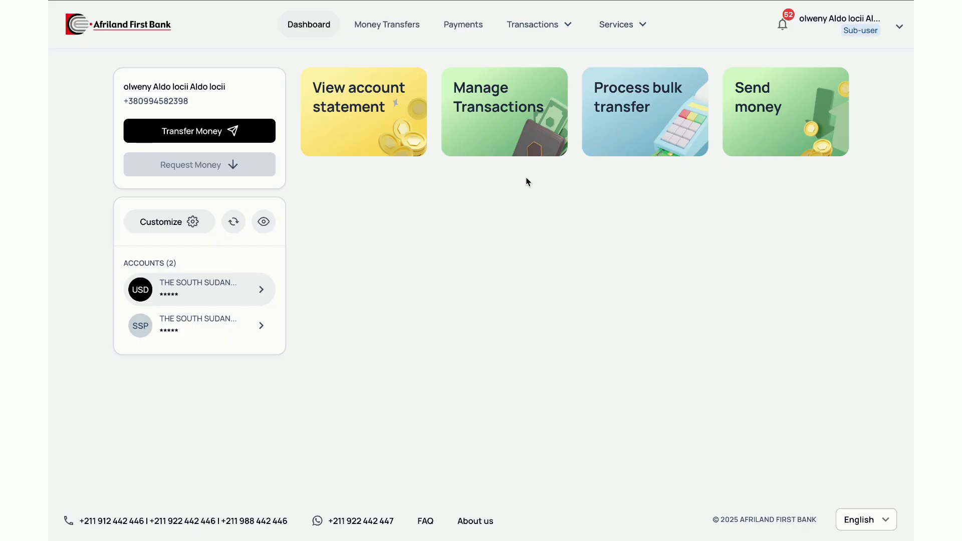
# Step: In the sub-user's banking session, start a bulk transfer with the company's SSP account as the source
pyautogui.click(627, 105)
pyautogui.click(577, 144)
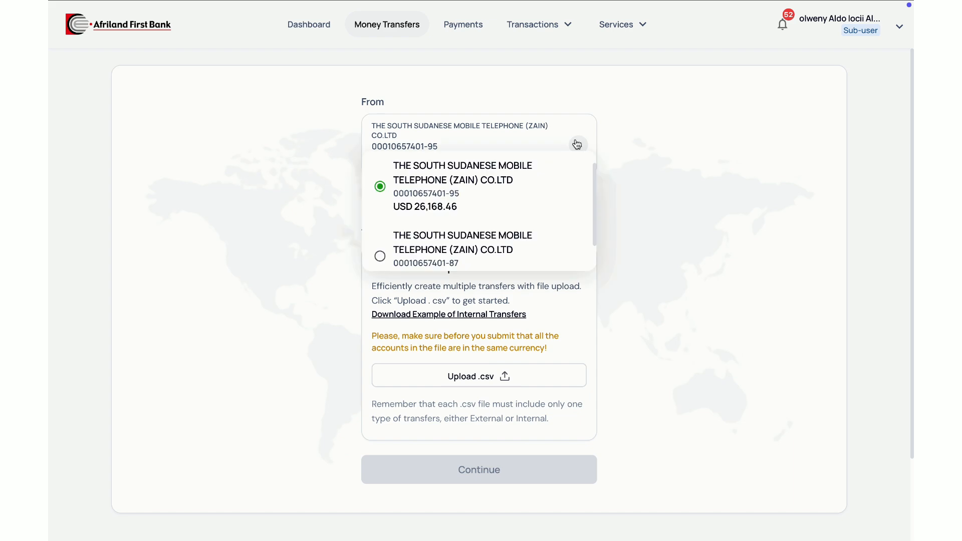
pyautogui.click(470, 244)
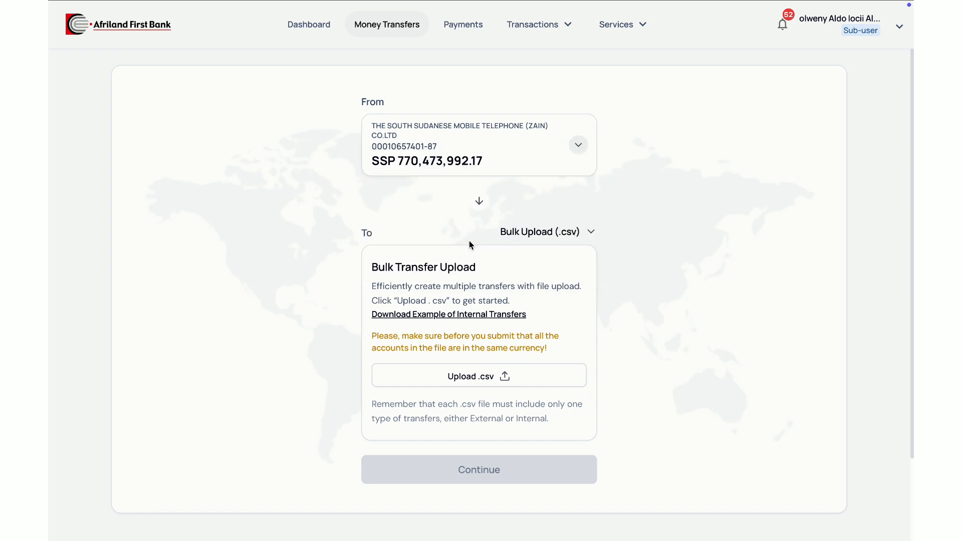
# Step: Upload Jan 2025 Salary.csv from the Documents folder as the bulk transfer file
pyautogui.click(485, 377)
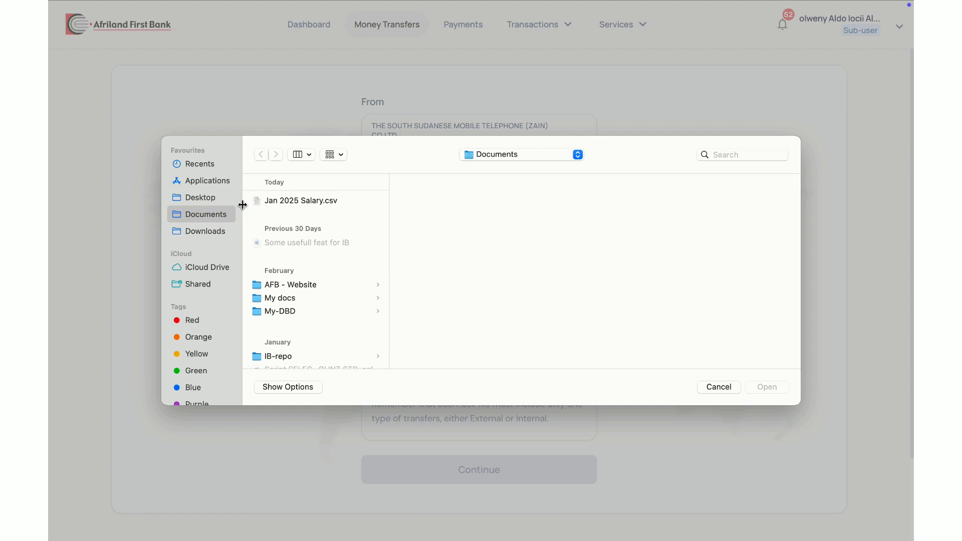
pyautogui.click(204, 236)
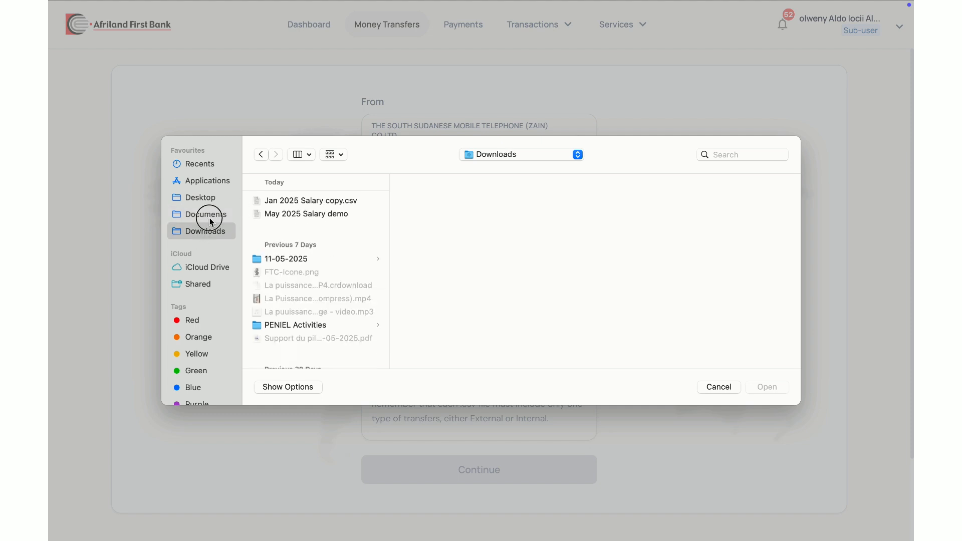
pyautogui.click(208, 217)
pyautogui.click(307, 202)
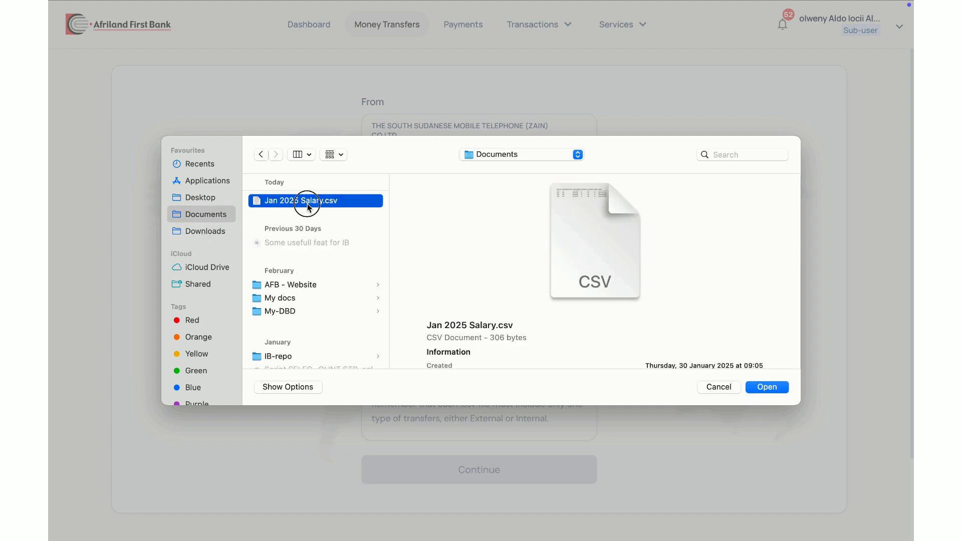
pyautogui.doubleClick(309, 205)
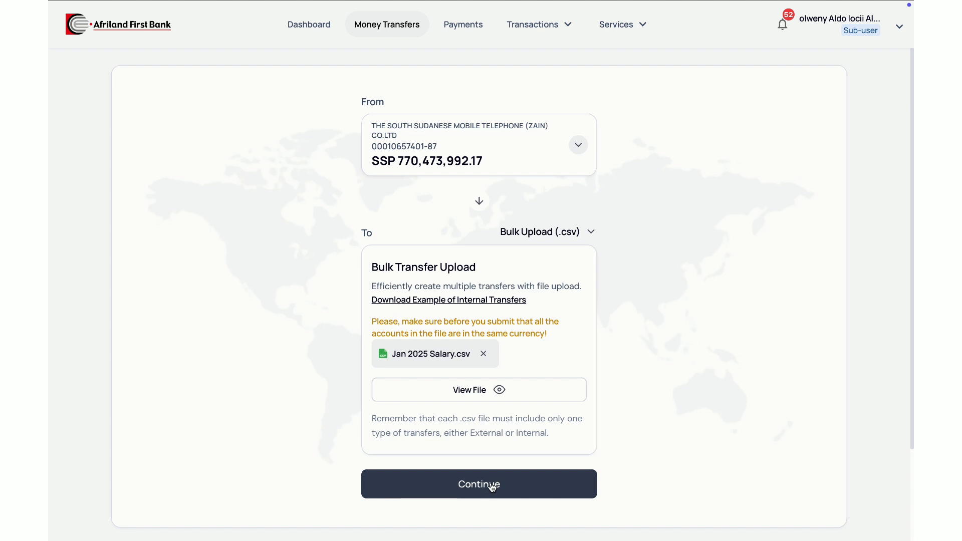
# Step: Set the first recipient's amount to 11 in the uploaded file, save the changes and continue to the transfer summary
pyautogui.click(478, 391)
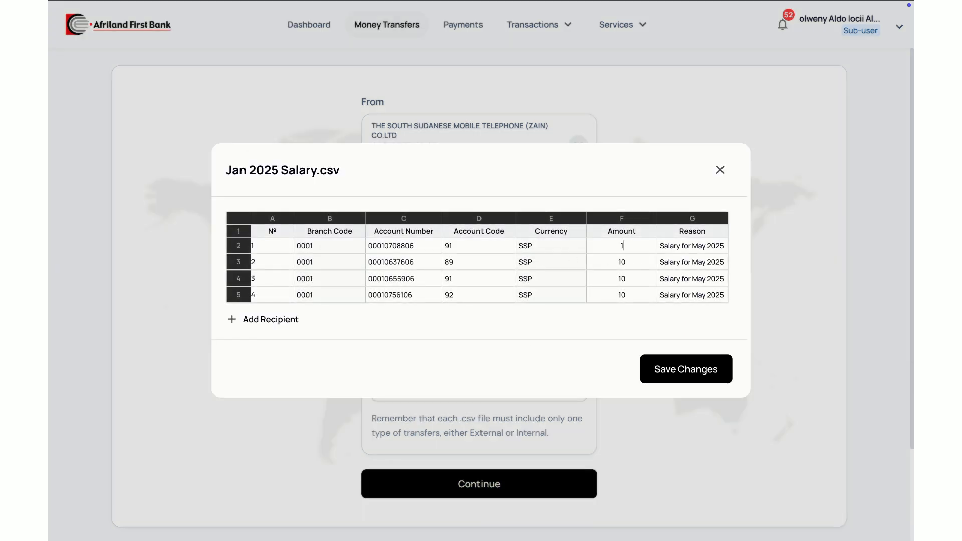
pyautogui.click(715, 373)
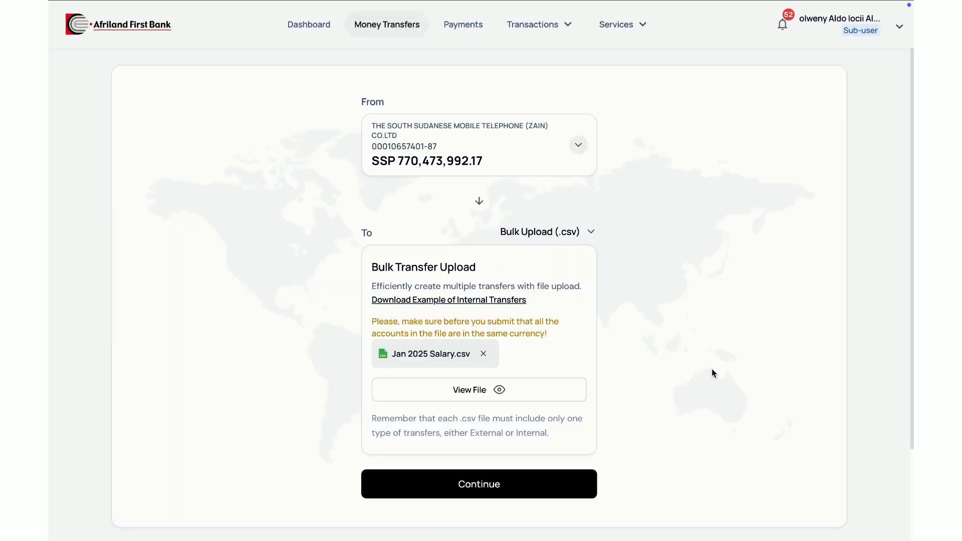
pyautogui.click(480, 487)
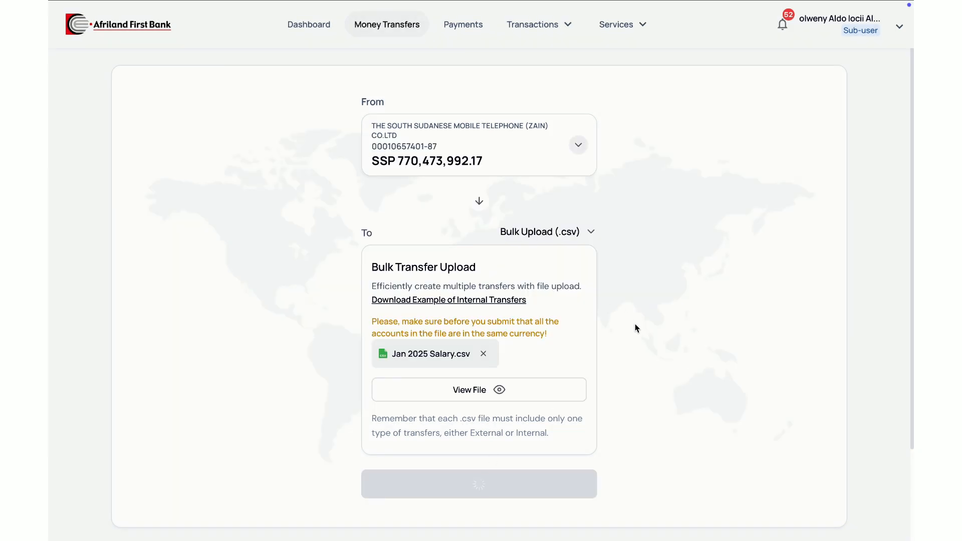
# Step: Confirm the bulk salary transfer and return to the dashboard
pyautogui.scroll(-10, 556, 348)
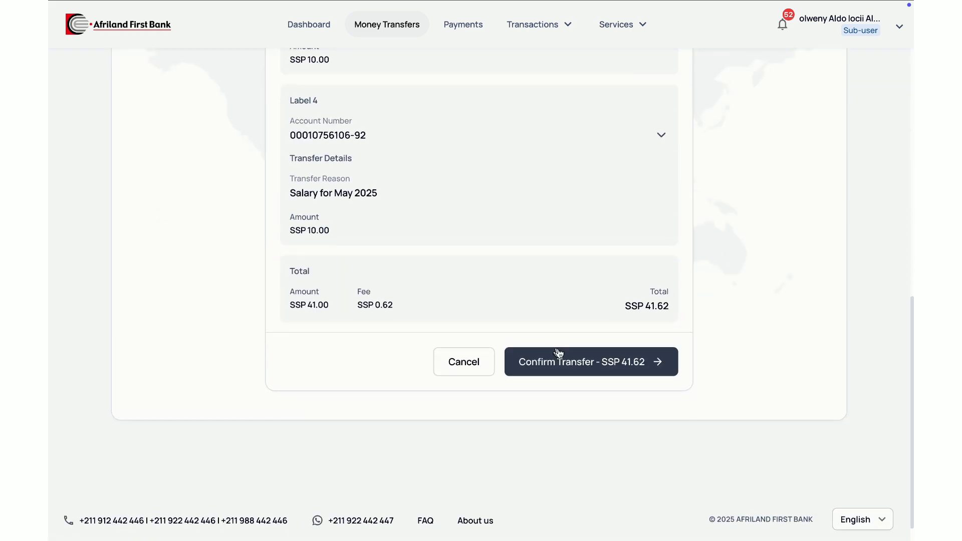
pyautogui.click(576, 365)
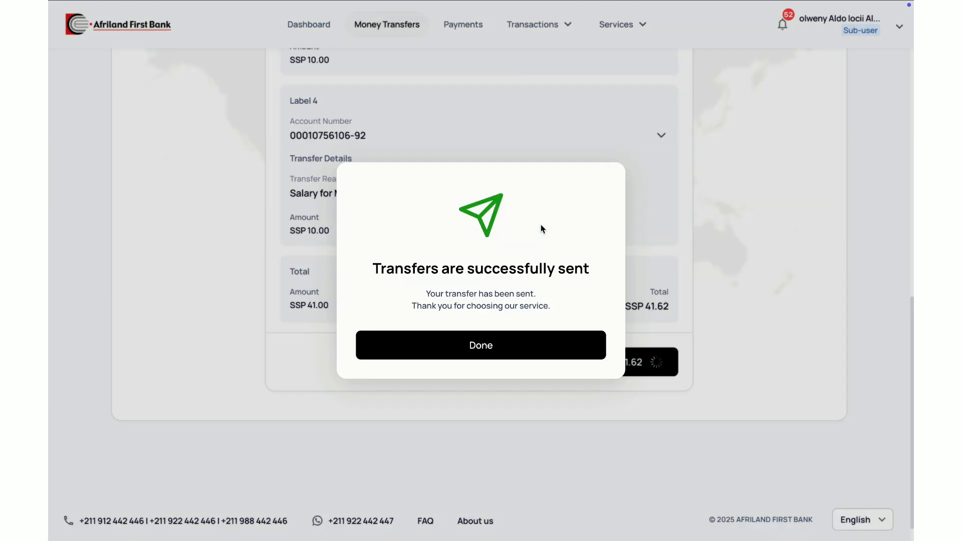
pyautogui.click(510, 348)
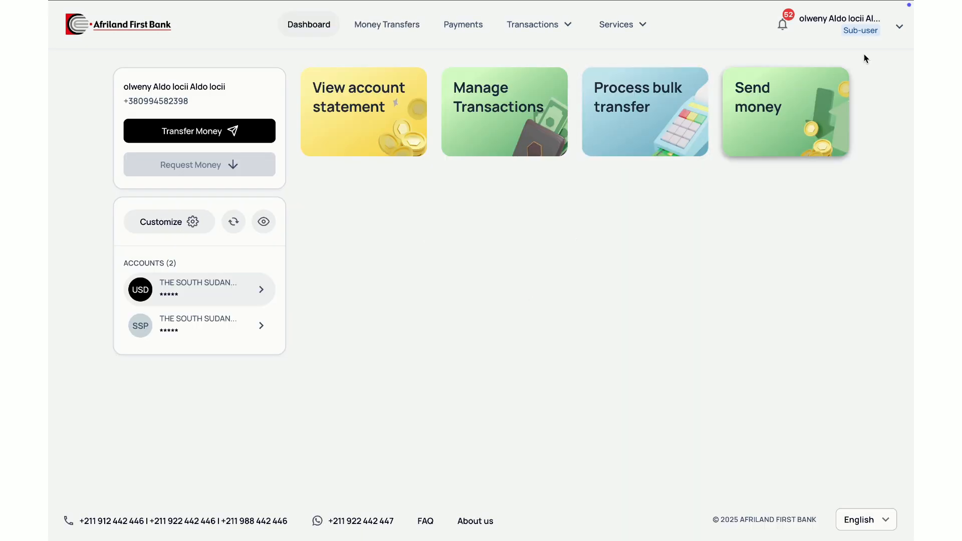
# Step: Log out the sub-user and sign in to corporate banking as the main-user with the username, password and verification code
pyautogui.click(902, 34)
pyautogui.click(792, 90)
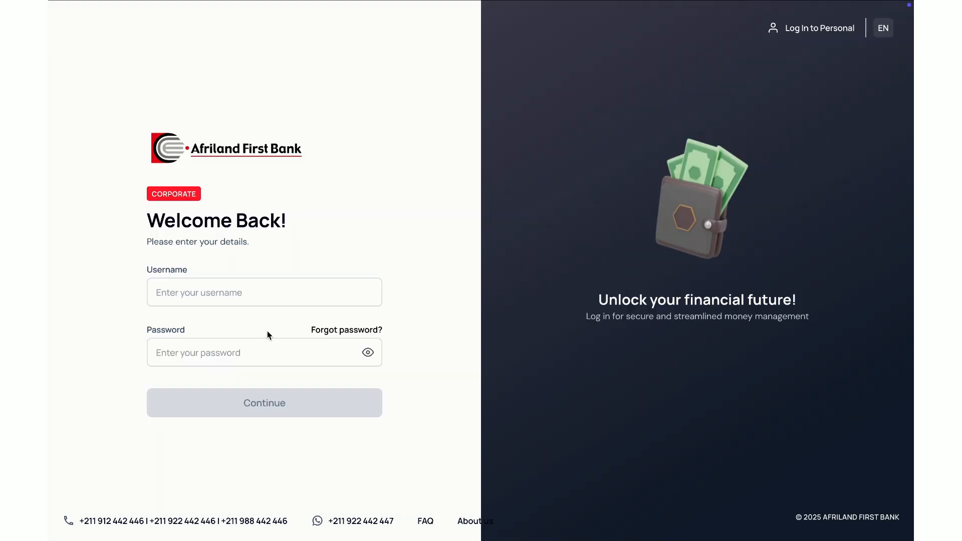
pyautogui.click(257, 407)
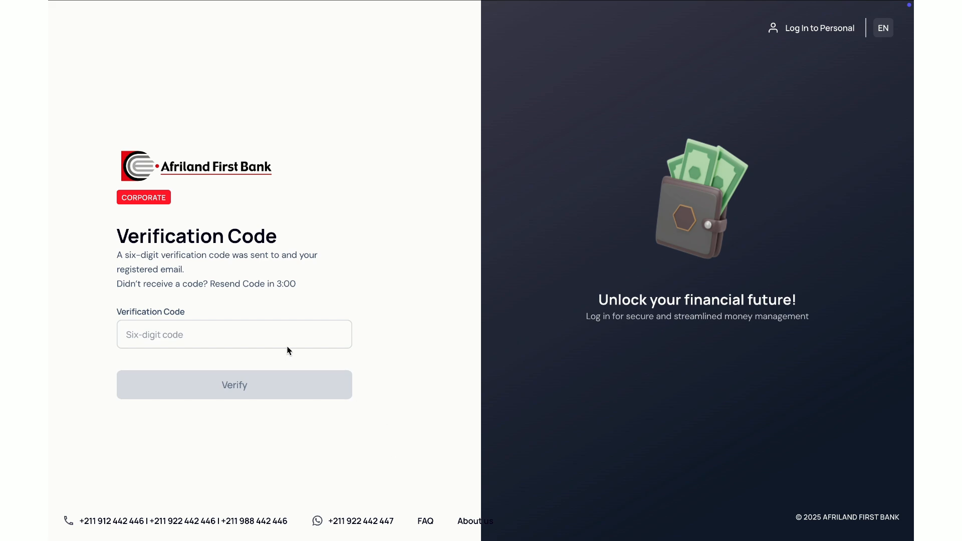
pyautogui.click(254, 327)
pyautogui.write('12345')
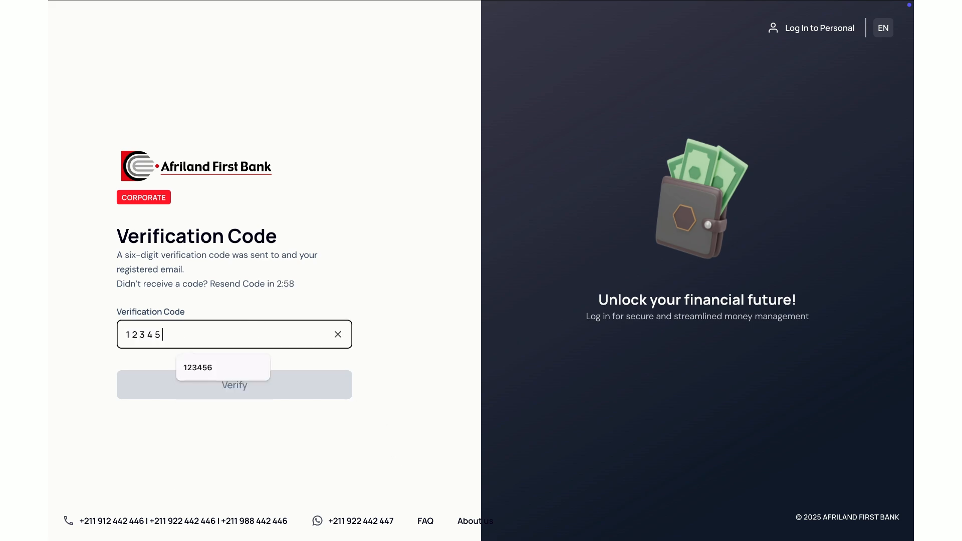
pyautogui.write('6')
pyautogui.click(252, 383)
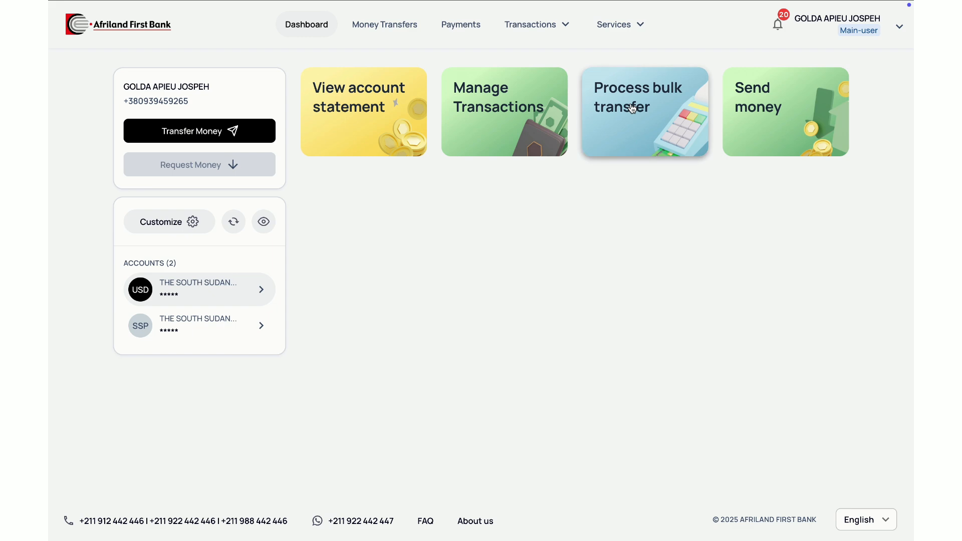
# Step: Go to Transactions Validation and list the bulk transactions to validate for the company's SSP account
pyautogui.click(567, 26)
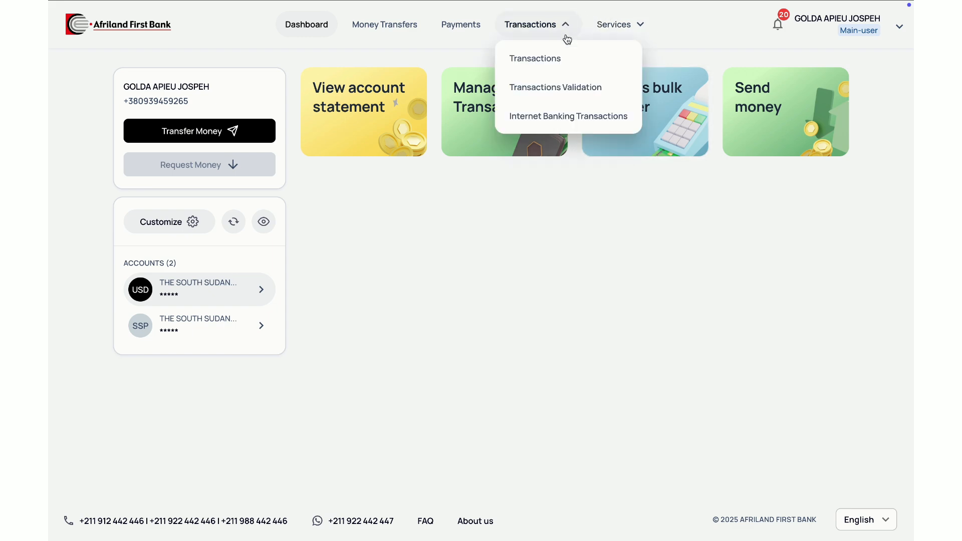
pyautogui.click(564, 88)
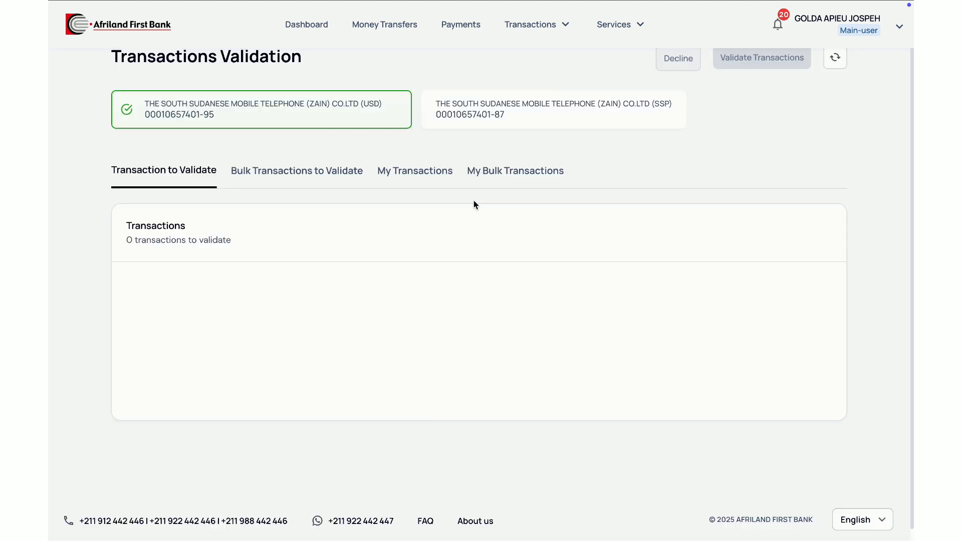
pyautogui.click(500, 93)
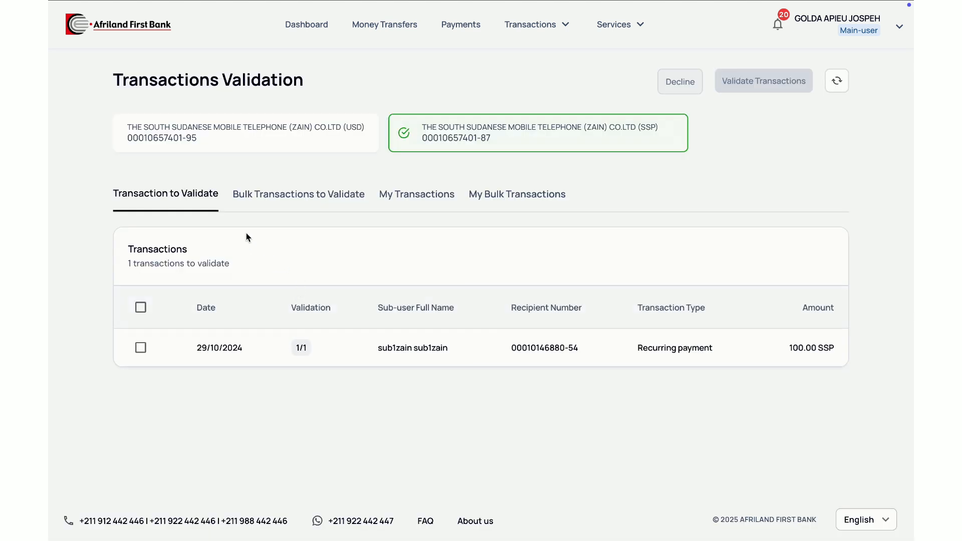
pyautogui.click(292, 198)
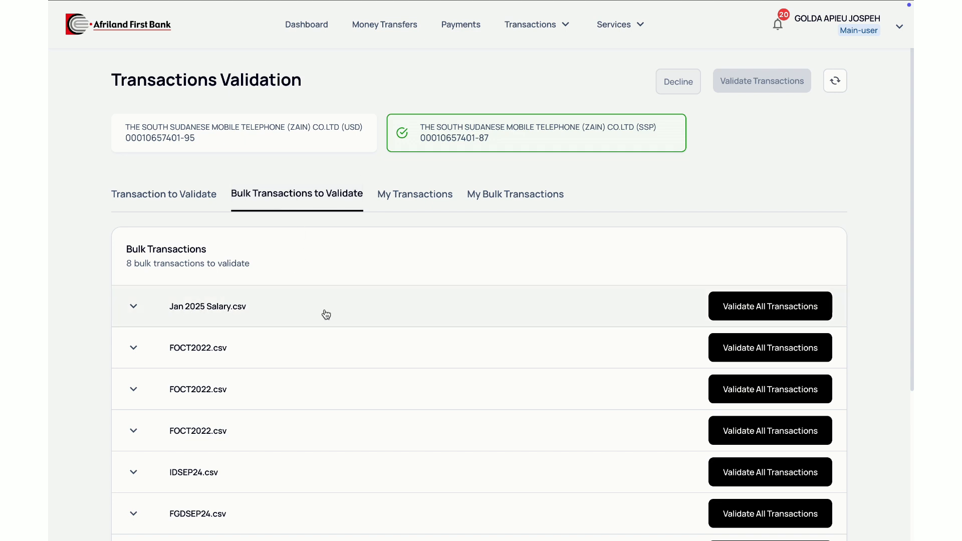
# Step: Open the Jan 2025 Salary.csv batch and review the dates, validation status, recipients and amounts of its transfers
pyautogui.click(366, 312)
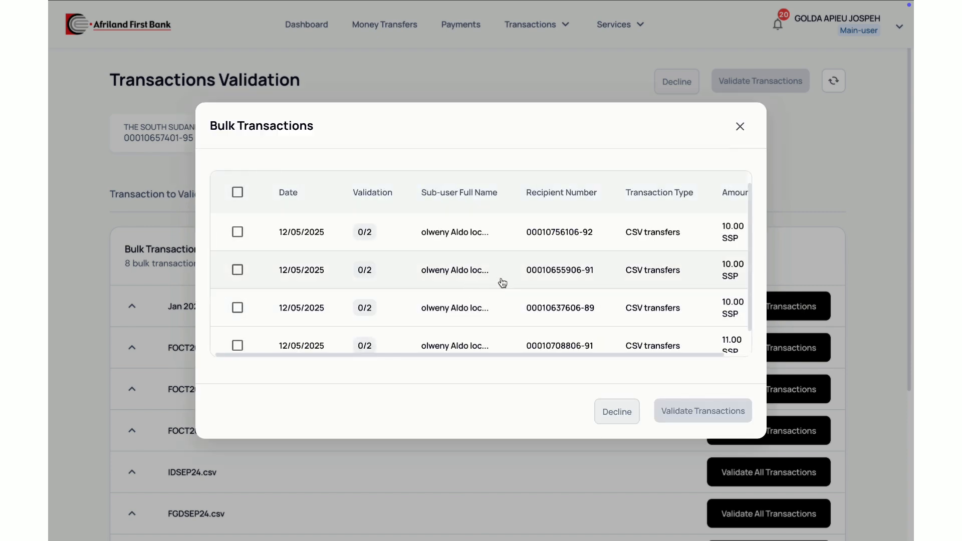
pyautogui.hscroll(1, 503, 283)
pyautogui.scroll(-1, 665, 275)
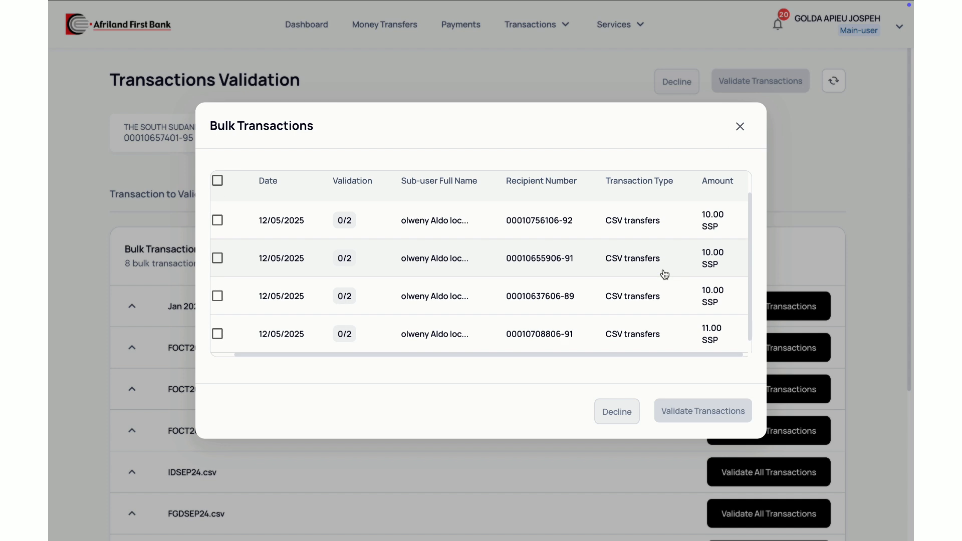
pyautogui.scroll(1, 665, 274)
pyautogui.hscroll(-1, 441, 291)
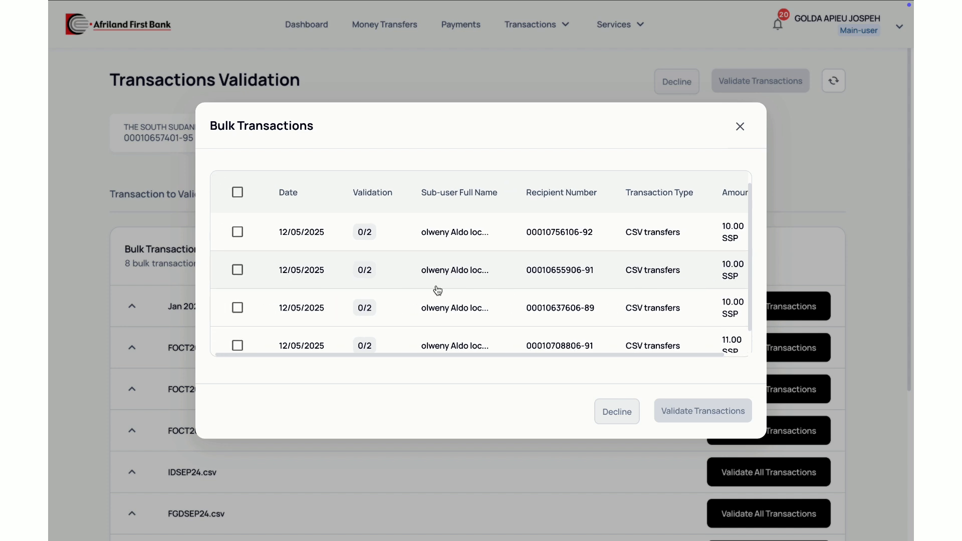
# Step: Select all transfers in the Jan 2025 Salary.csv batch and validate them with the verification code
pyautogui.click(237, 193)
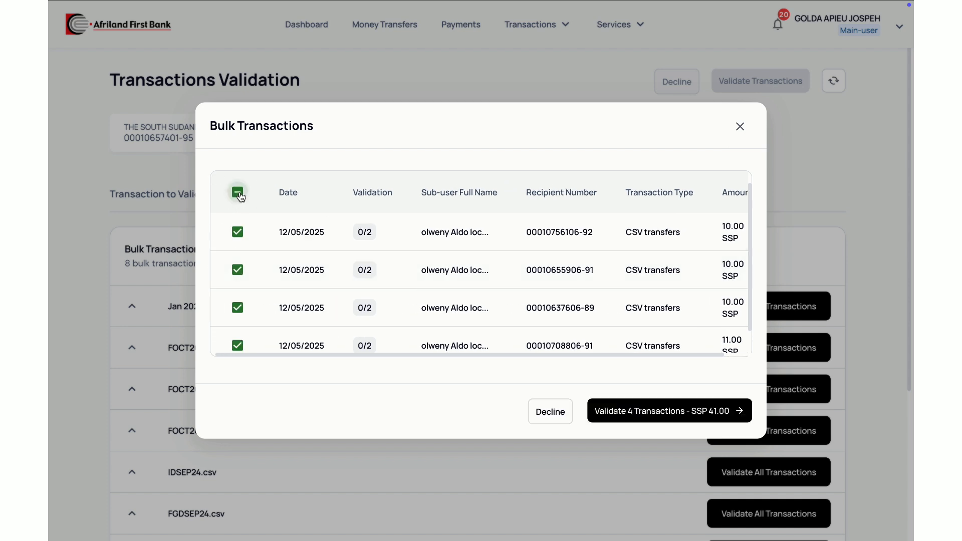
pyautogui.click(662, 412)
pyautogui.click(513, 284)
pyautogui.write('1')
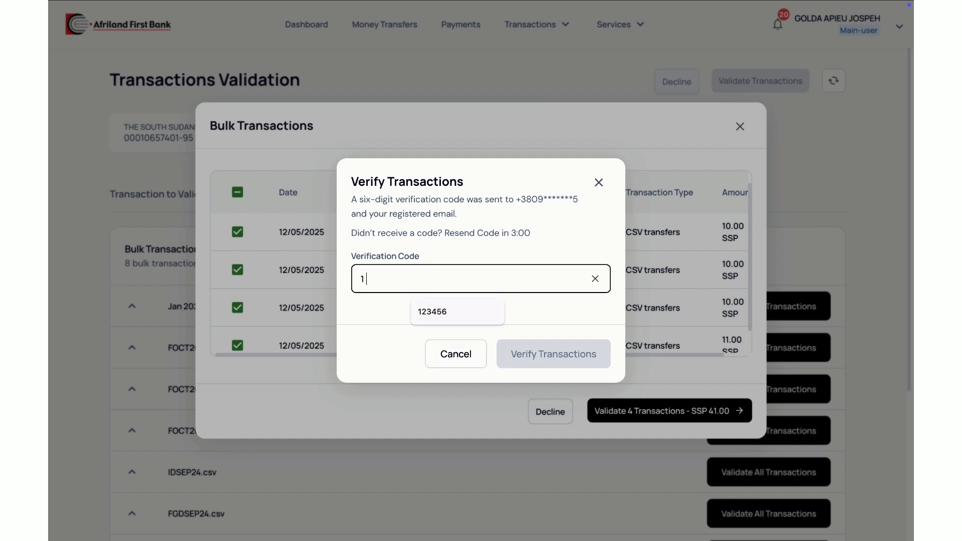
pyautogui.write('23456')
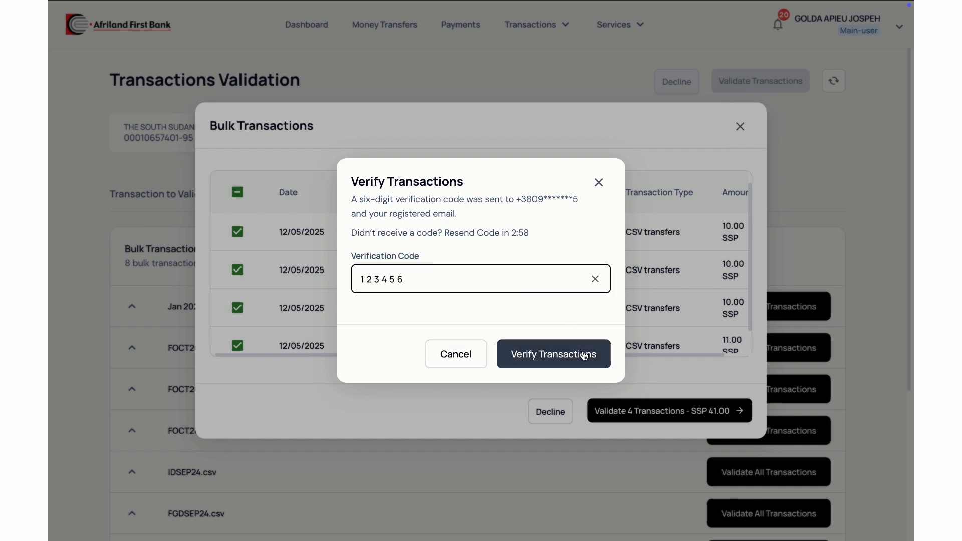
pyautogui.click(583, 352)
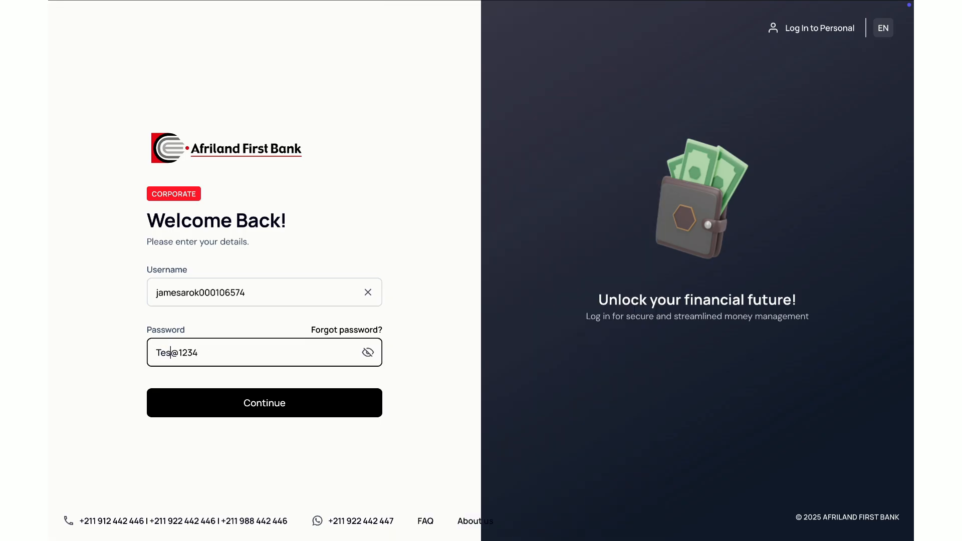
# Step: Sign in to corporate banking as the second main-user with the login credentials and verification code
pyautogui.write('01234')
pyautogui.press('Return')
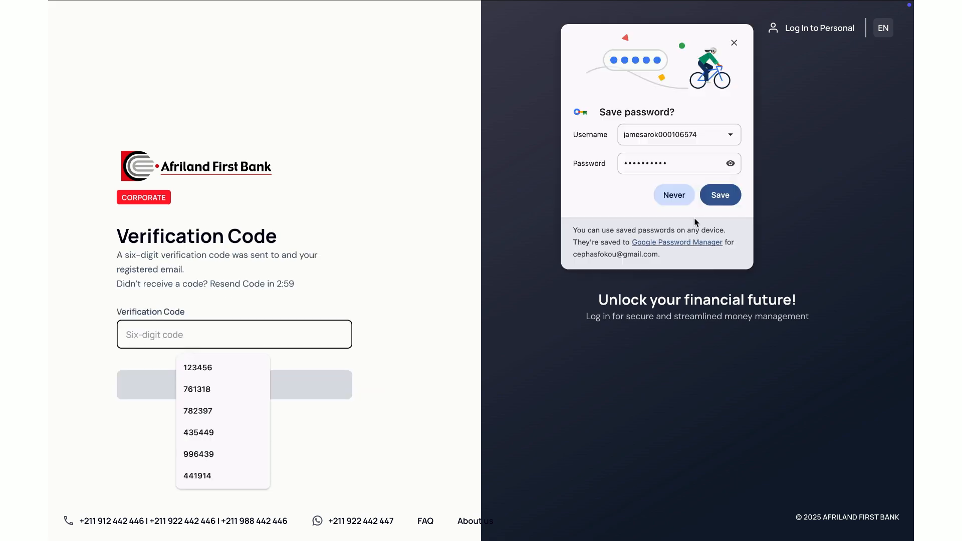
pyautogui.write('123456')
pyautogui.press('Return')
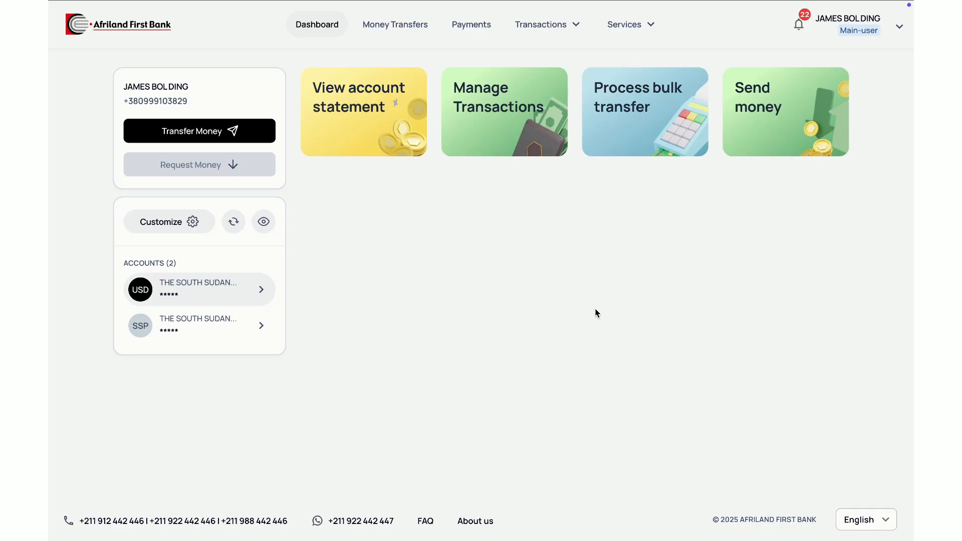
# Step: Go to Transactions Validation, list the bulk transactions to validate, and open the Jan 2025 Salary.csv batch
pyautogui.click(576, 31)
pyautogui.click(565, 86)
pyautogui.click(289, 151)
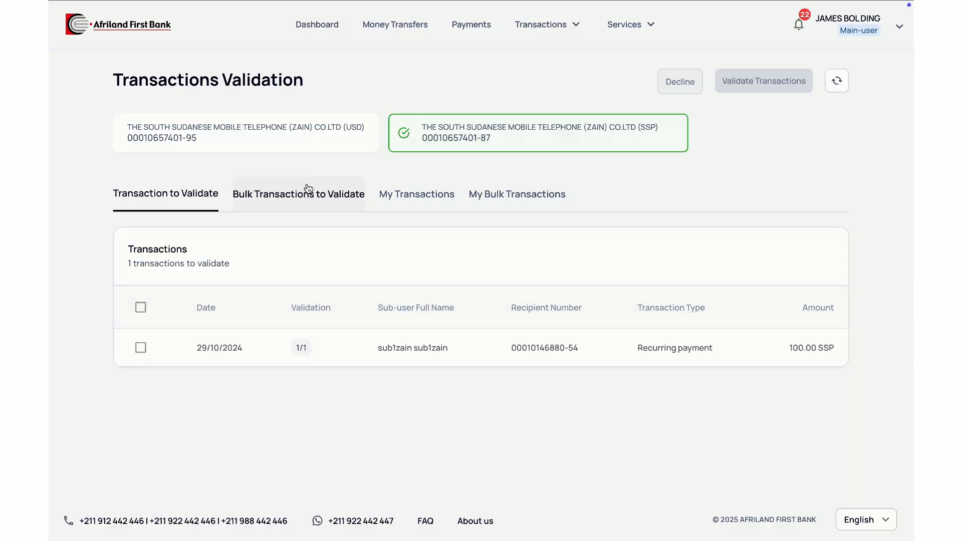
pyautogui.click(307, 193)
pyautogui.click(290, 311)
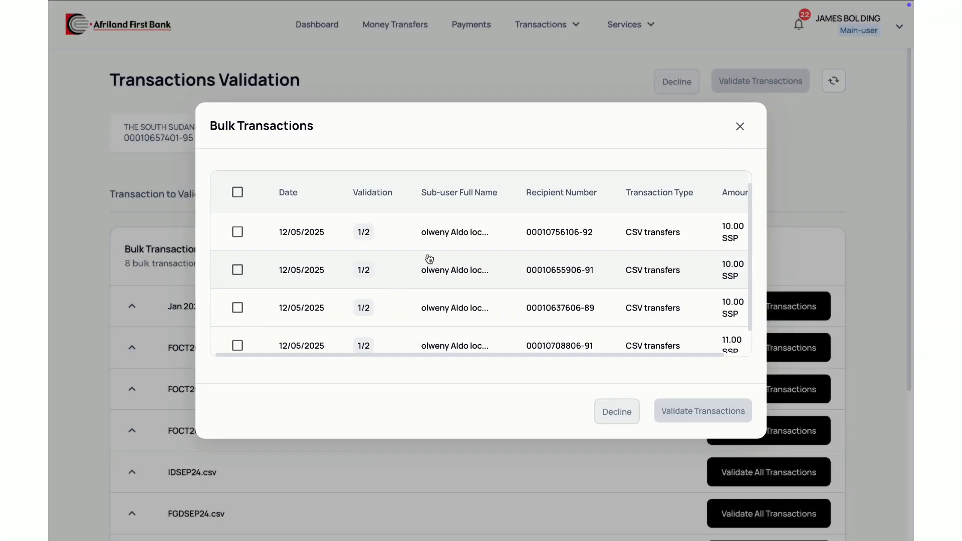
# Step: Select every transfer in the batch, give the second main-user's validation with the verification code, and return to the bulk list
pyautogui.click(237, 192)
pyautogui.click(669, 411)
pyautogui.write('123456')
pyautogui.click(572, 351)
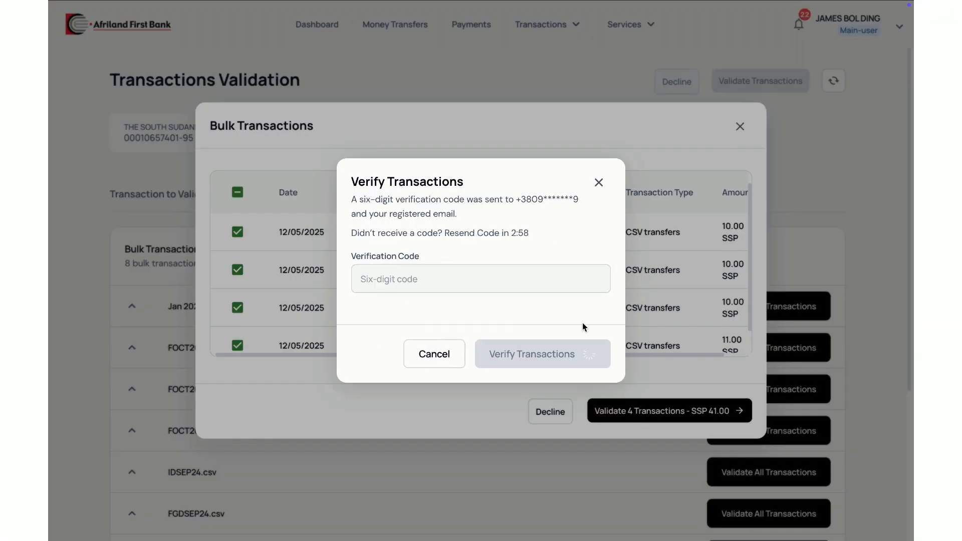
pyautogui.click(485, 395)
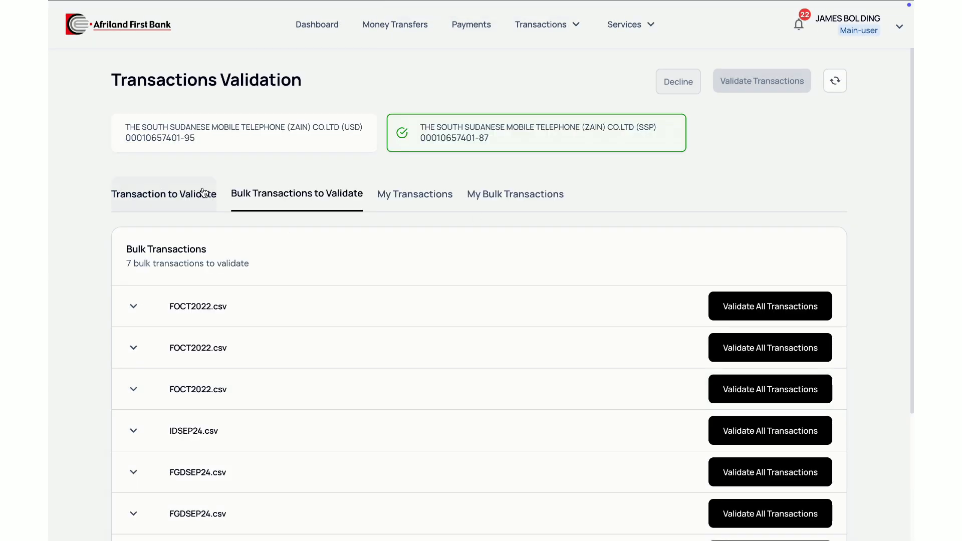
# Step: Open Internet Banking Transactions for the company's SSP account and check the status of the CSV transfers
pyautogui.click(543, 112)
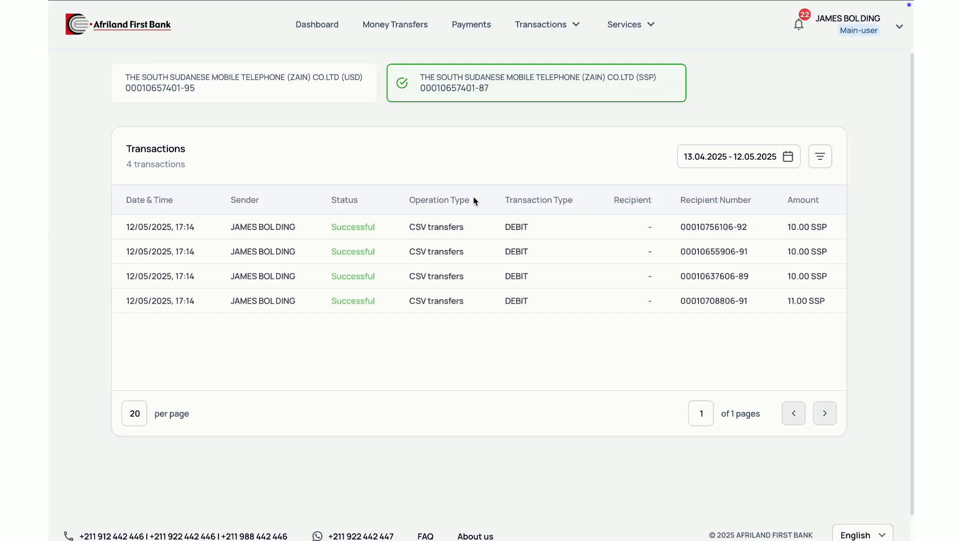
pyautogui.click(333, 227)
pyautogui.click(889, 25)
# Step: Open the SSP account's Transactions page and set the date range to 11.05.2025 - 13.05.2025
pyautogui.moveTo(548, 24)
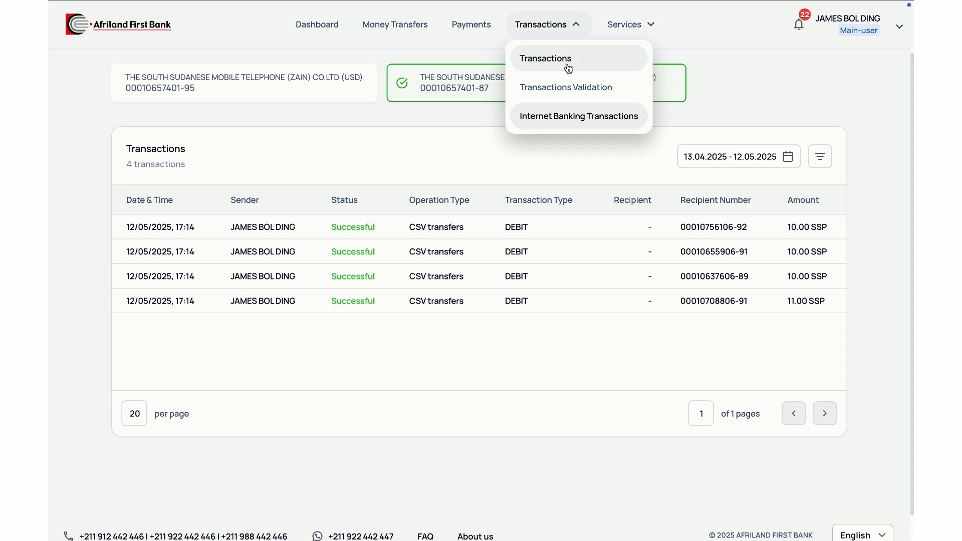
pyautogui.click(507, 63)
pyautogui.click(785, 161)
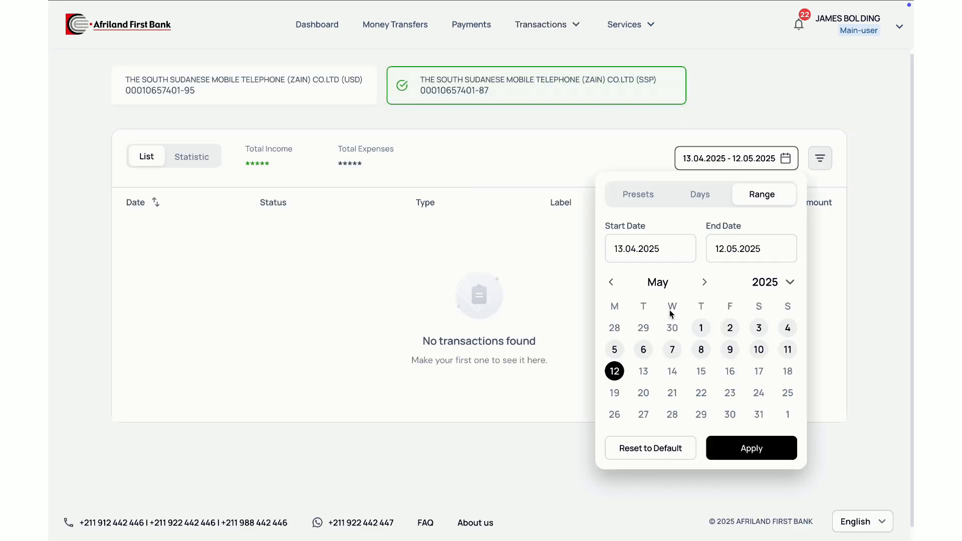
pyautogui.click(700, 328)
pyautogui.click(615, 371)
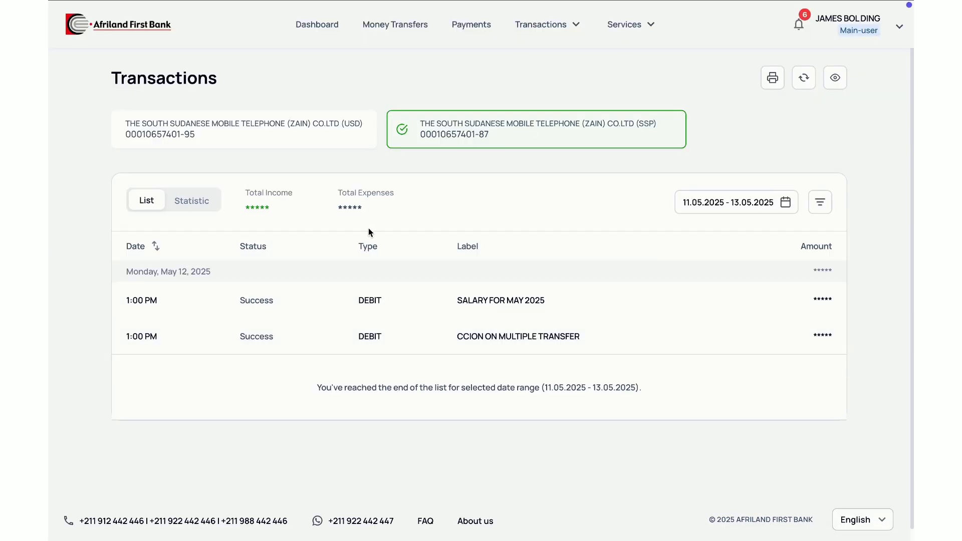
# Step: Generate the printable PDF statement for the selected date range and review its summary, debit entries and footer
pyautogui.click(772, 80)
pyautogui.click(775, 103)
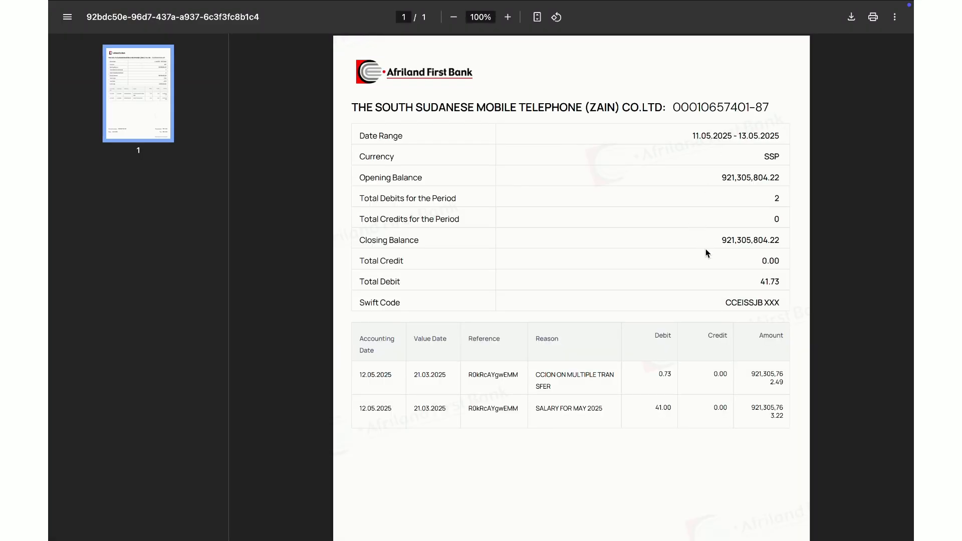
pyautogui.scroll(-4, 730, 435)
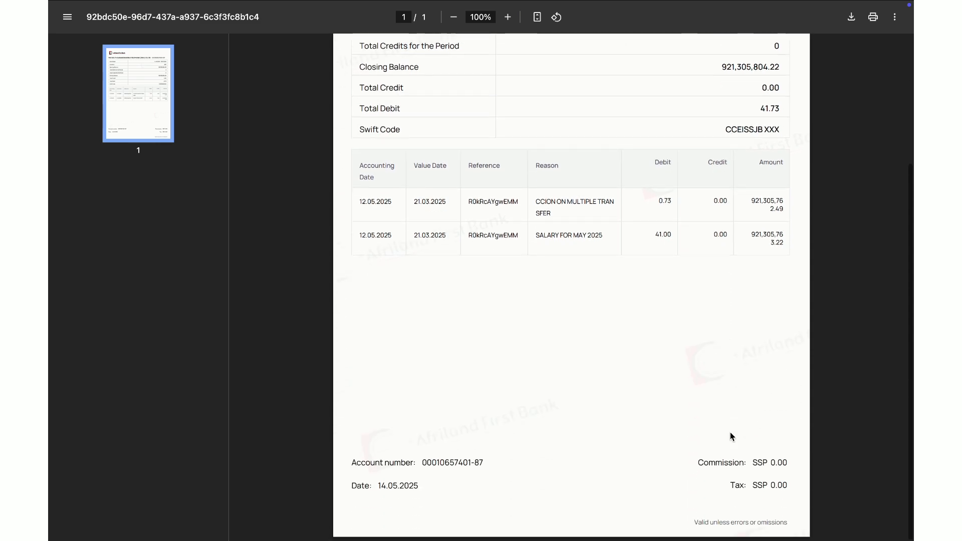
pyautogui.scroll(4, 730, 435)
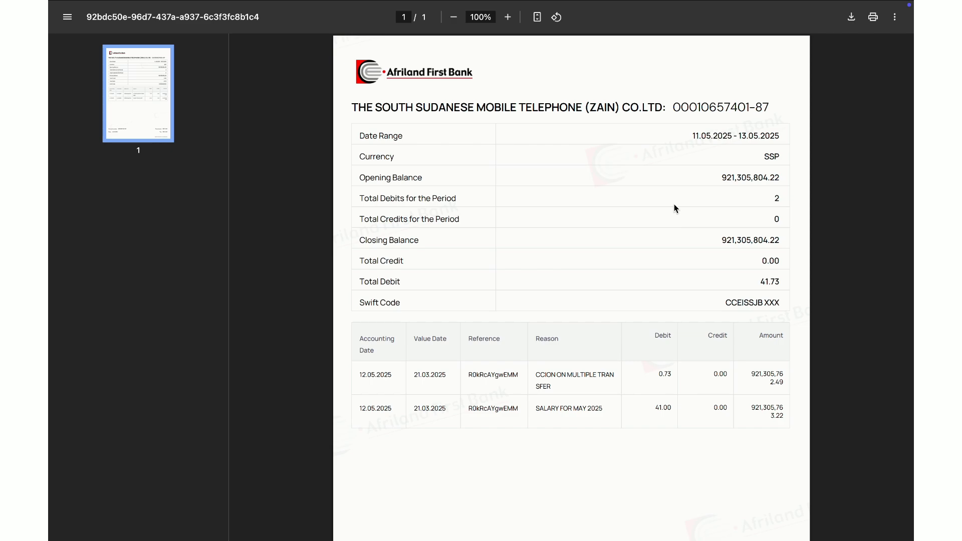
# Step: Switch to the account holder's session and open the Checkbook section of the profile settings
pyautogui.moveTo(630, 2)
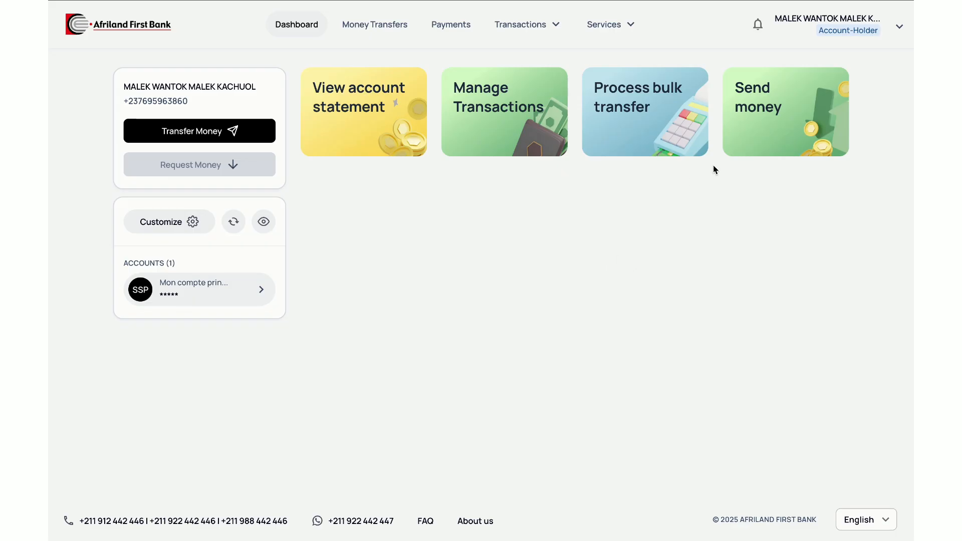
pyautogui.click(900, 26)
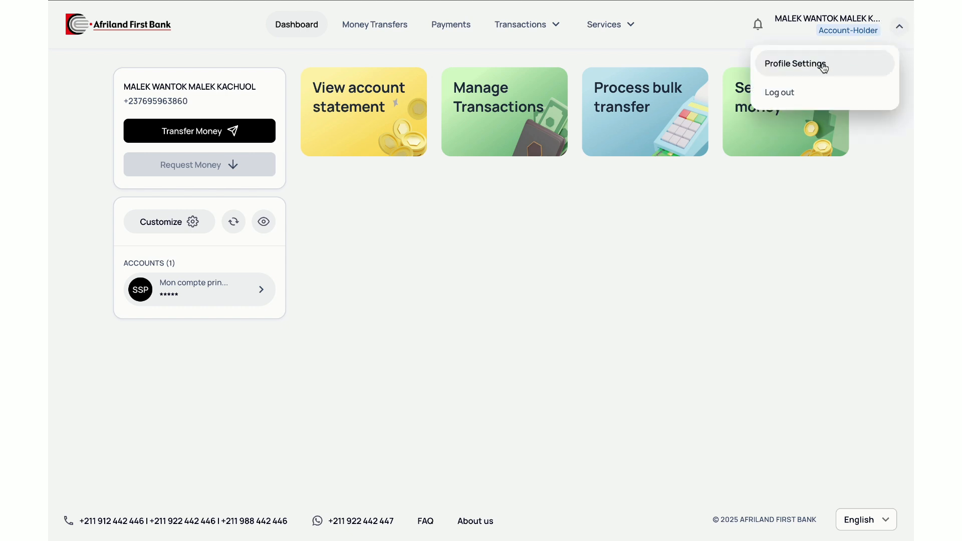
pyautogui.click(642, 25)
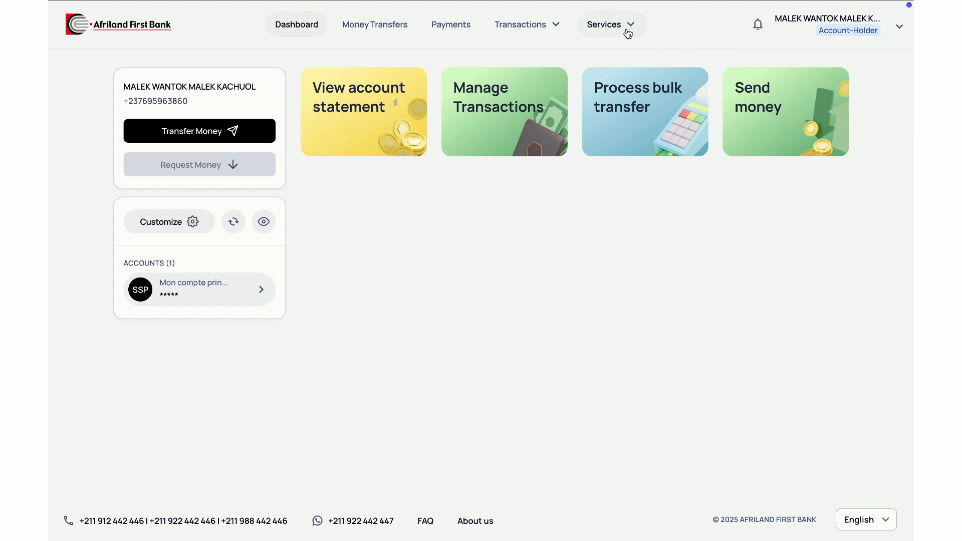
pyautogui.click(626, 25)
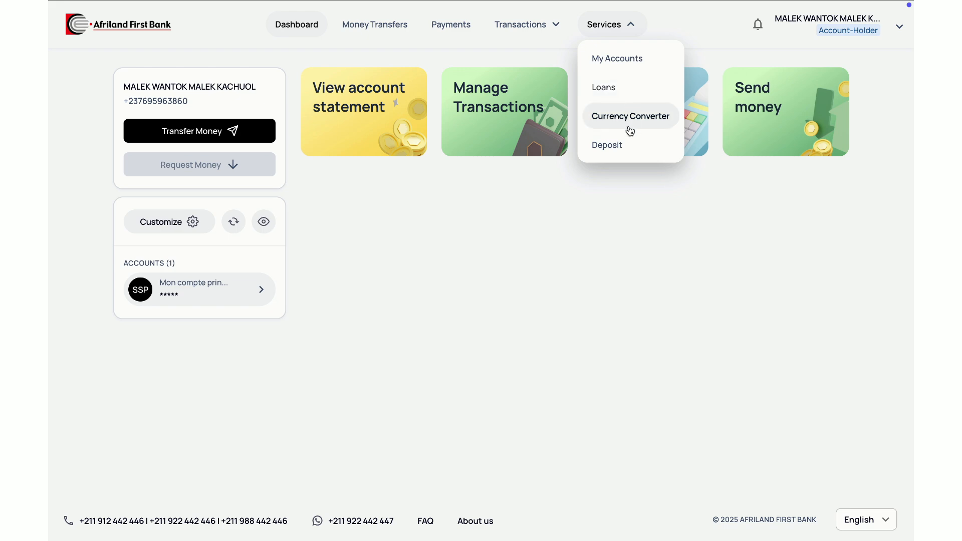
pyautogui.click(900, 29)
pyautogui.click(822, 70)
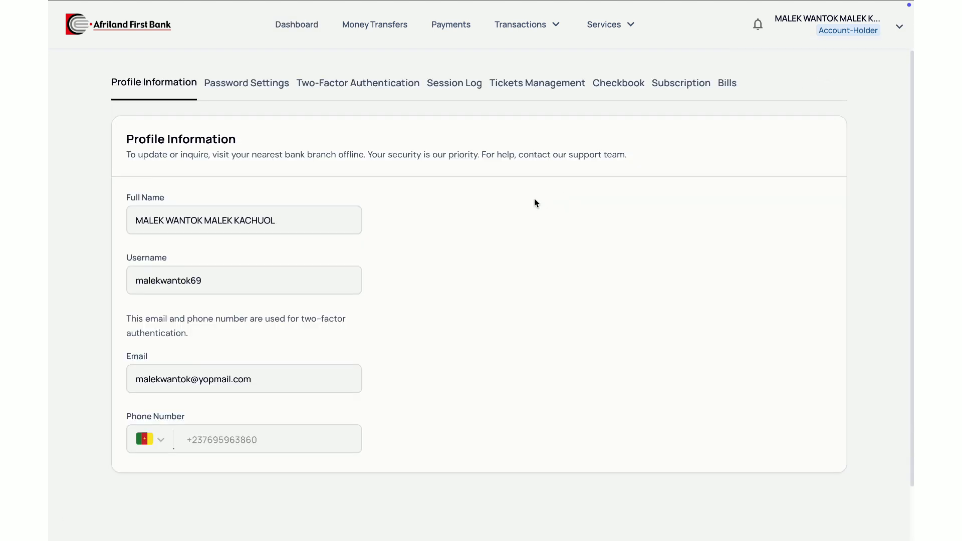
pyautogui.click(612, 85)
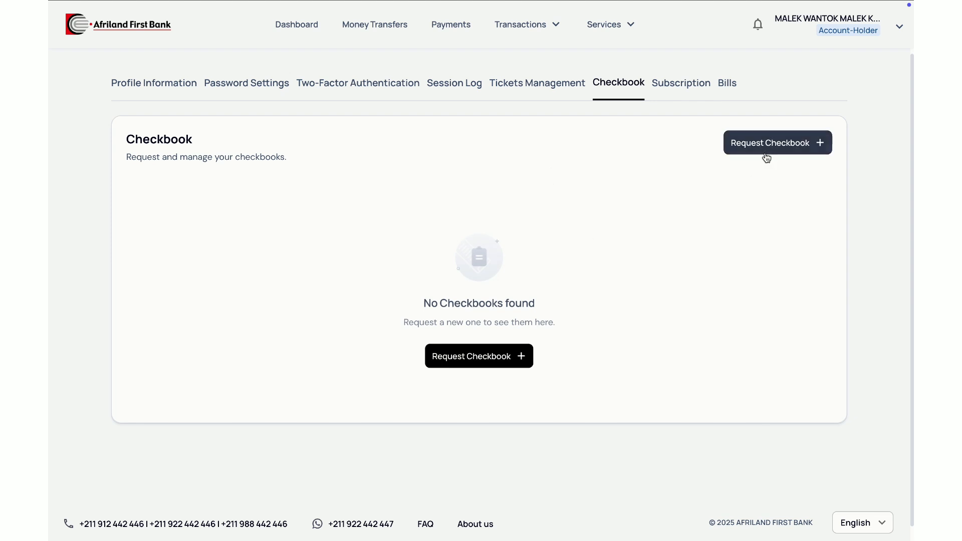
# Step: Request a 25 LEAVES CHEQUE - SSP checkbook for the main SSP account and confirm with the verification code
pyautogui.click(761, 147)
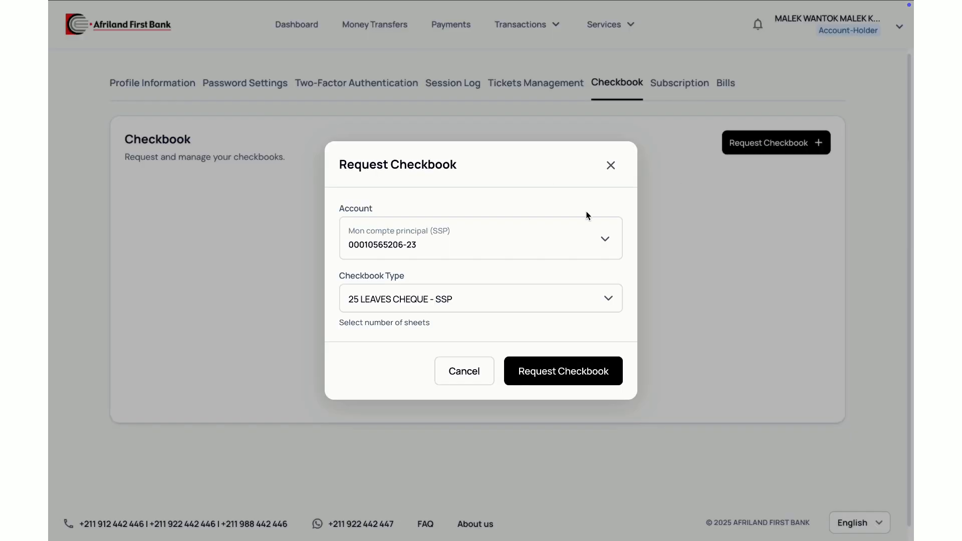
pyautogui.click(469, 307)
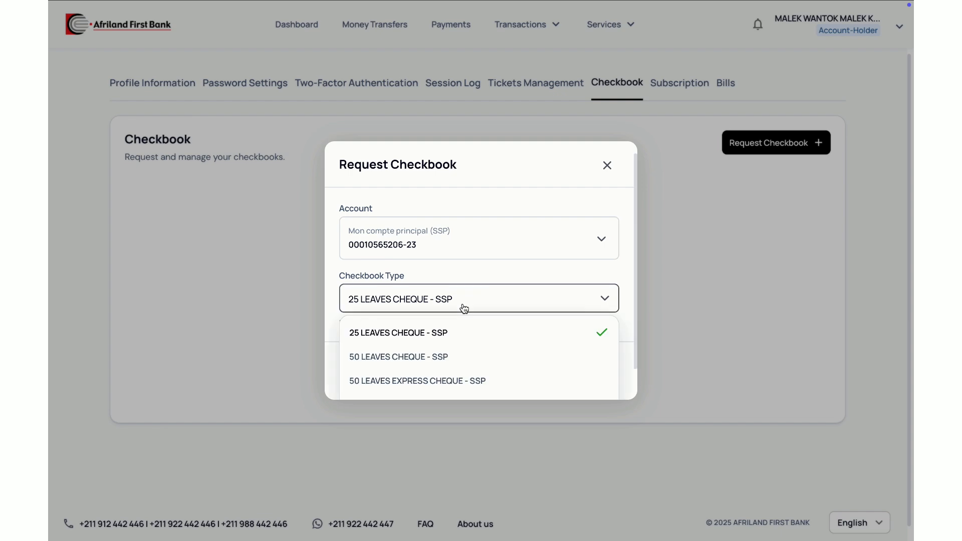
pyautogui.scroll(-1, 447, 382)
pyautogui.click(483, 312)
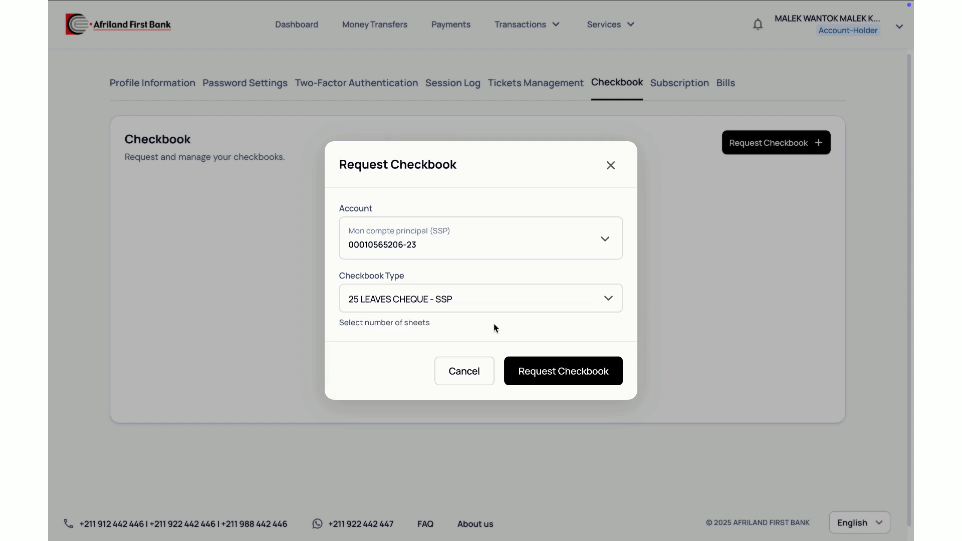
pyautogui.click(569, 370)
pyautogui.write('123456')
pyautogui.click(522, 351)
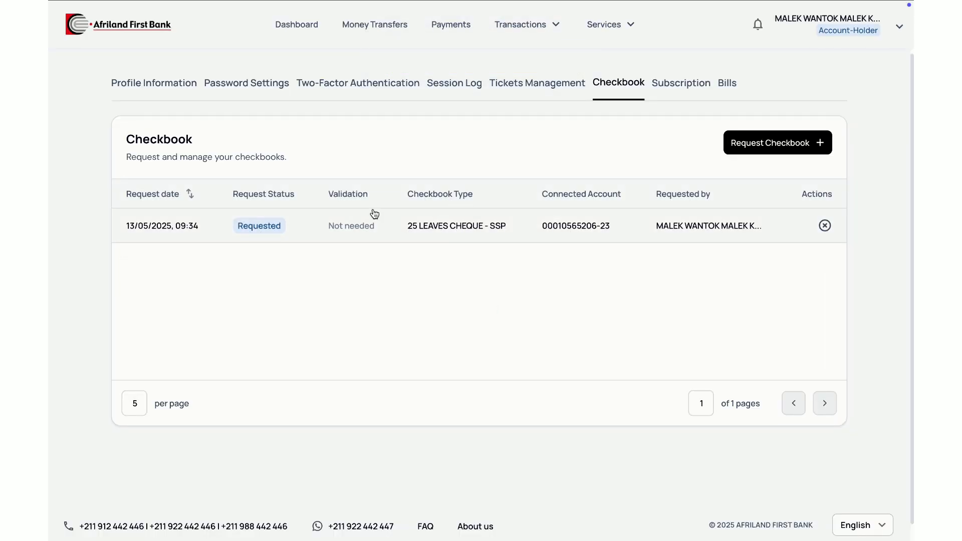
# Step: Switch to the bank's back office, accept the customer's requested checkbook, and reload the customer's checkbook page
pyautogui.click(131, 17)
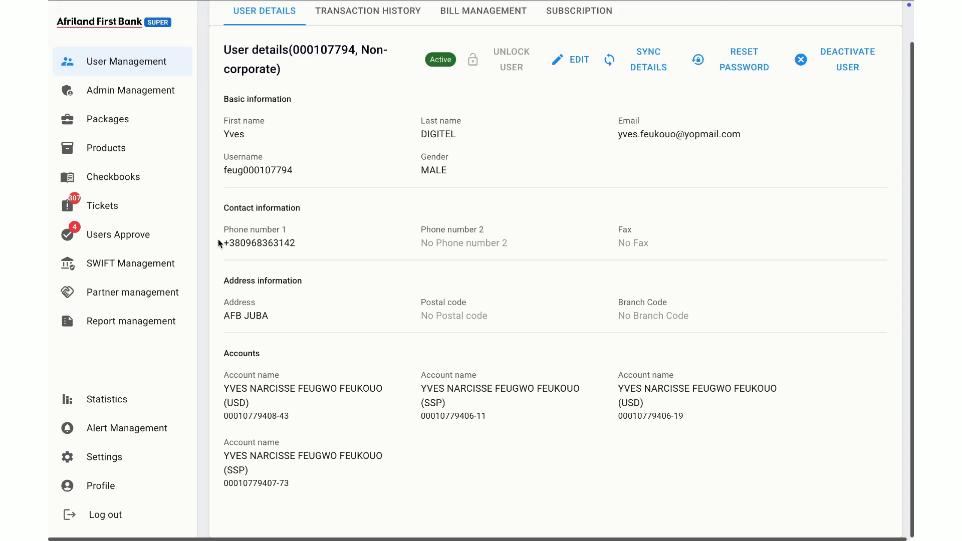
pyautogui.click(126, 183)
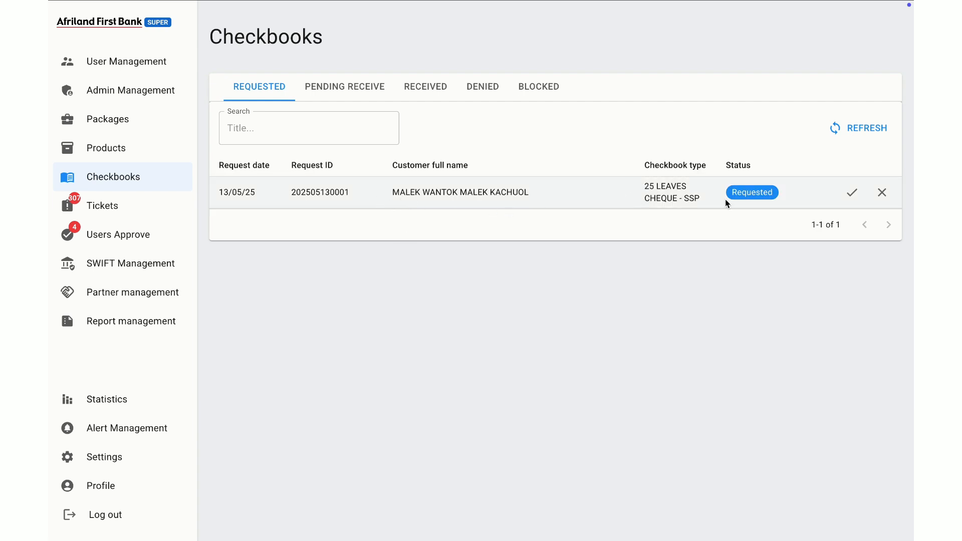
pyautogui.click(850, 193)
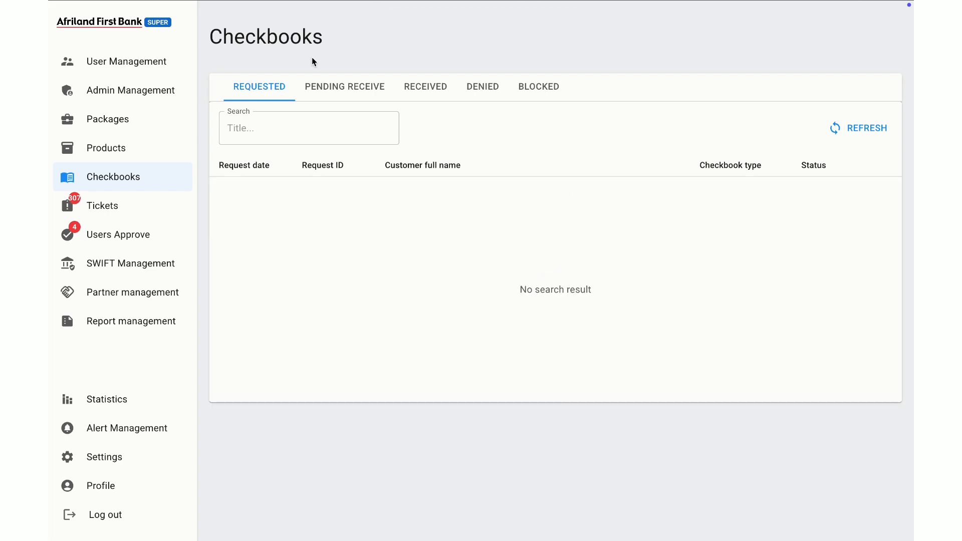
pyautogui.click(369, 31)
pyautogui.click(106, 53)
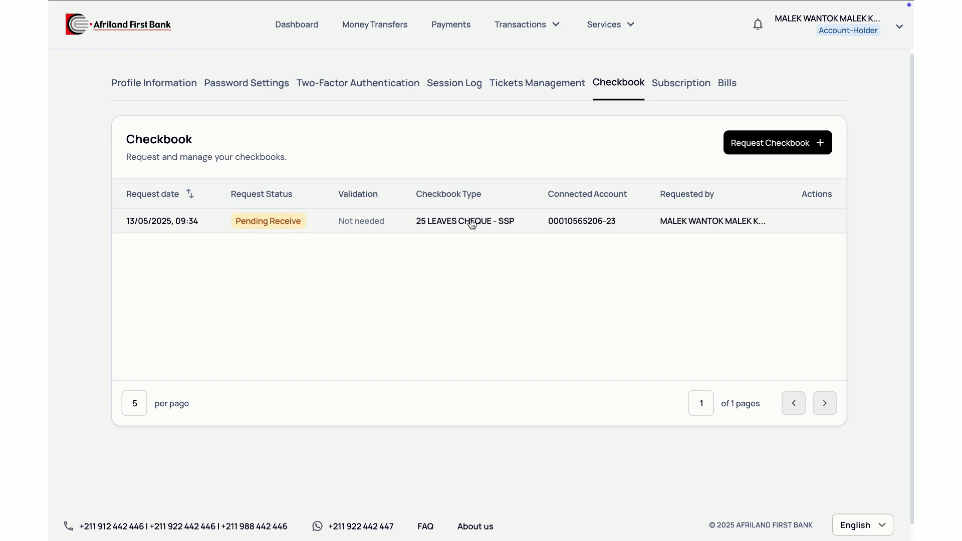
# Step: Mark the customer's pending checkbook as received in the back office using the verification code, and open the received checkbooks list
pyautogui.click(133, 31)
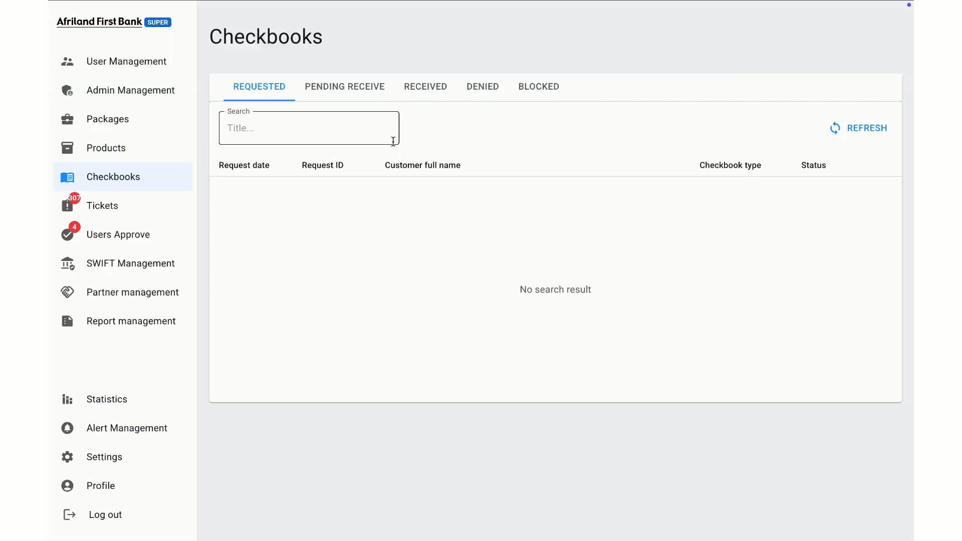
pyautogui.click(357, 93)
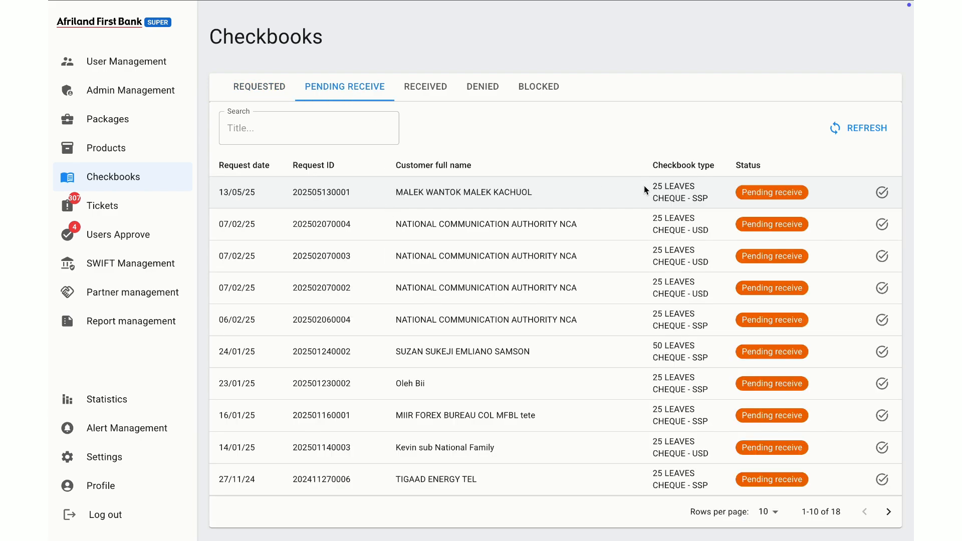
pyautogui.click(882, 192)
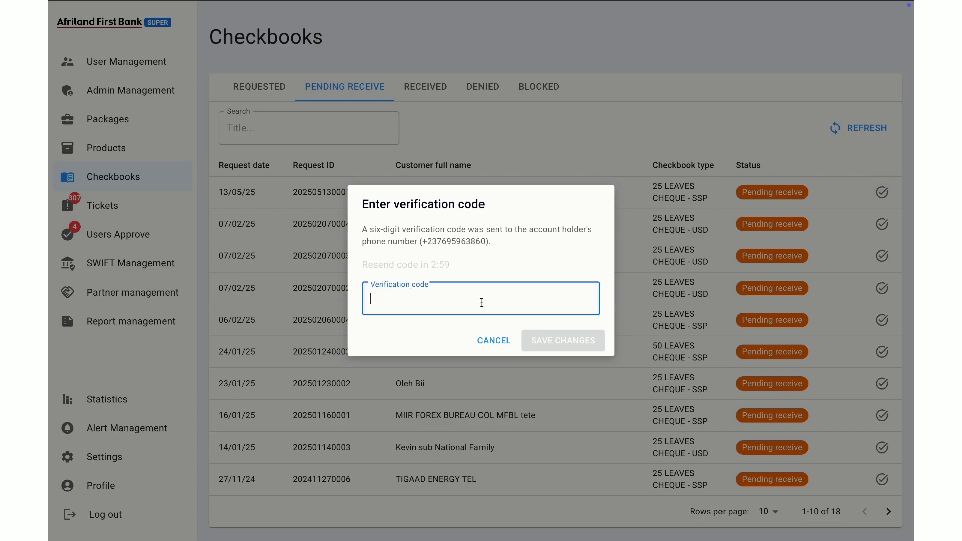
pyautogui.write('123456')
pyautogui.click(565, 329)
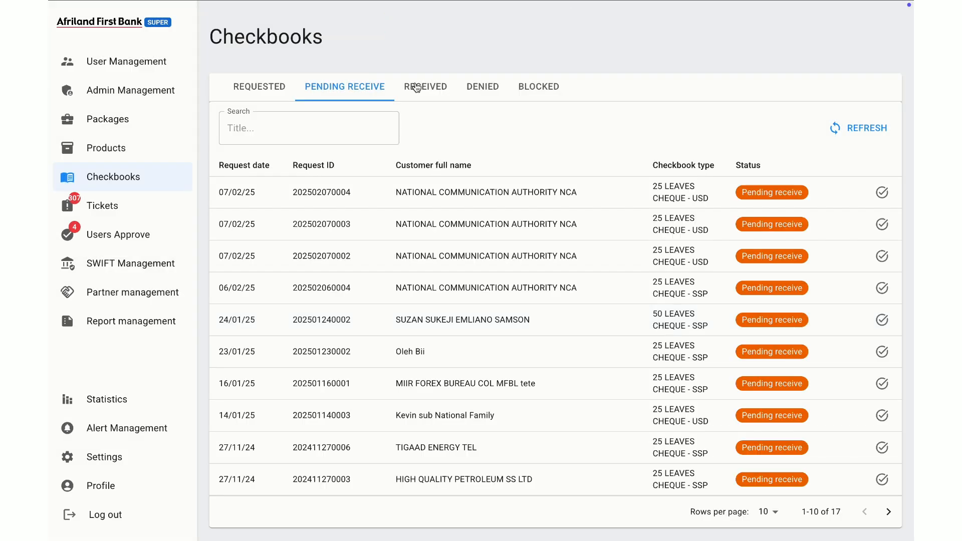
pyautogui.click(417, 87)
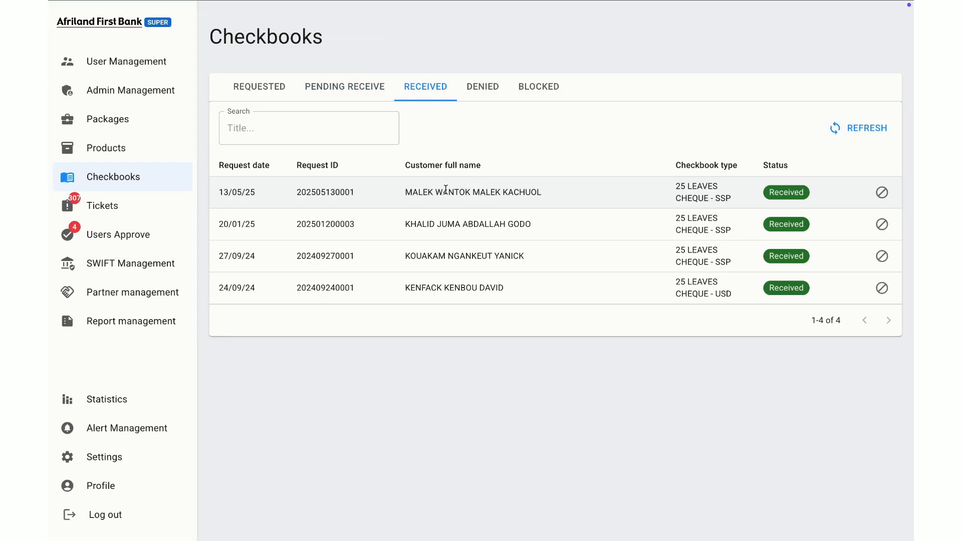
# Step: Return to the customer's Checkbook page and reload it to check the request status
pyautogui.moveTo(226, 5)
pyautogui.click(357, 29)
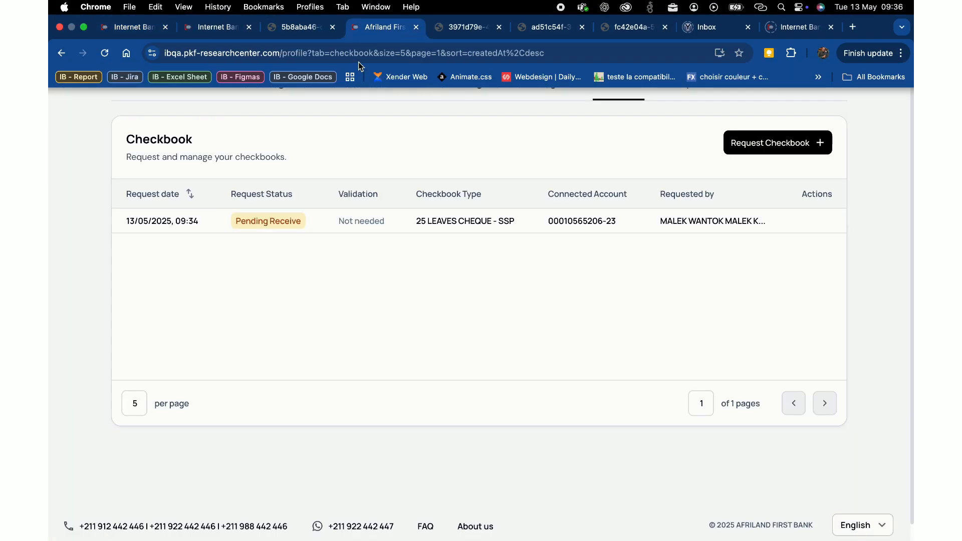
pyautogui.scroll(2, 453, 226)
pyautogui.press('super+r')
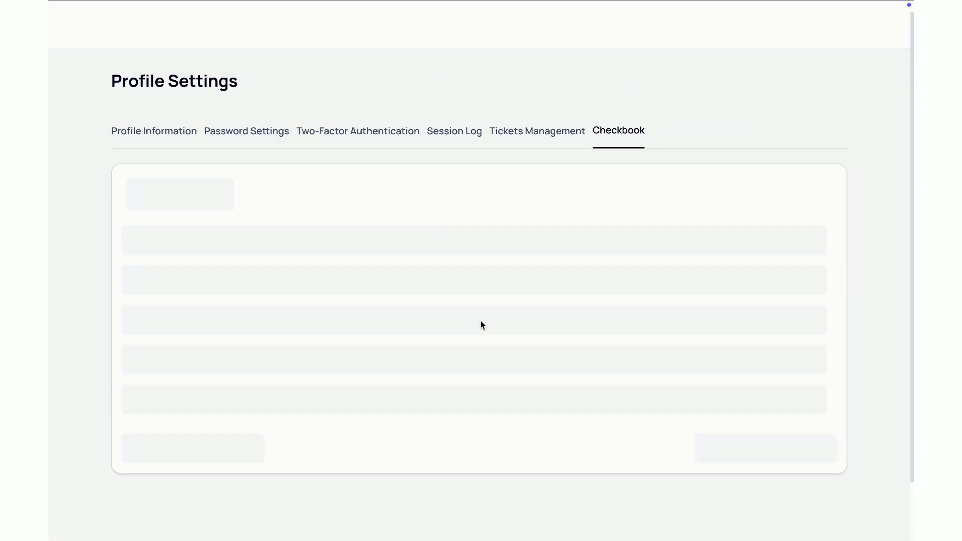